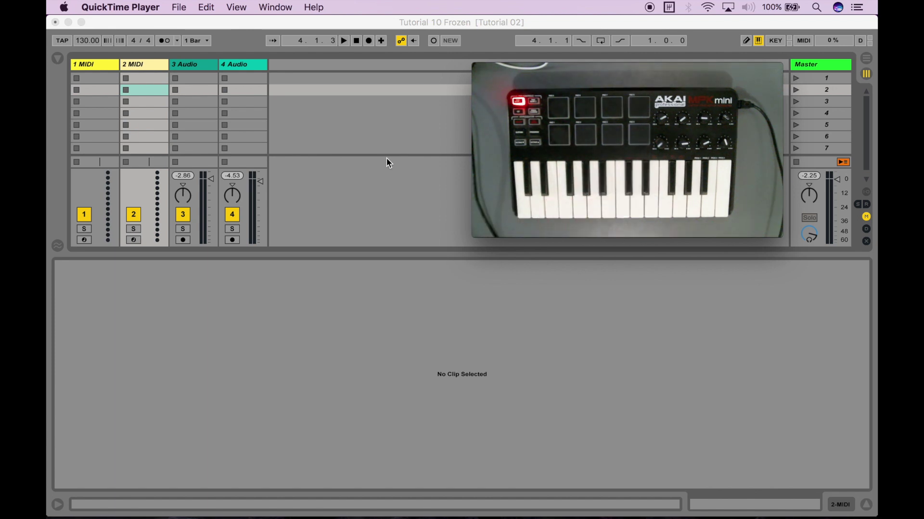
- Show the browser and open the tutorial samples folder under Places
click(58, 59)
click(59, 59)
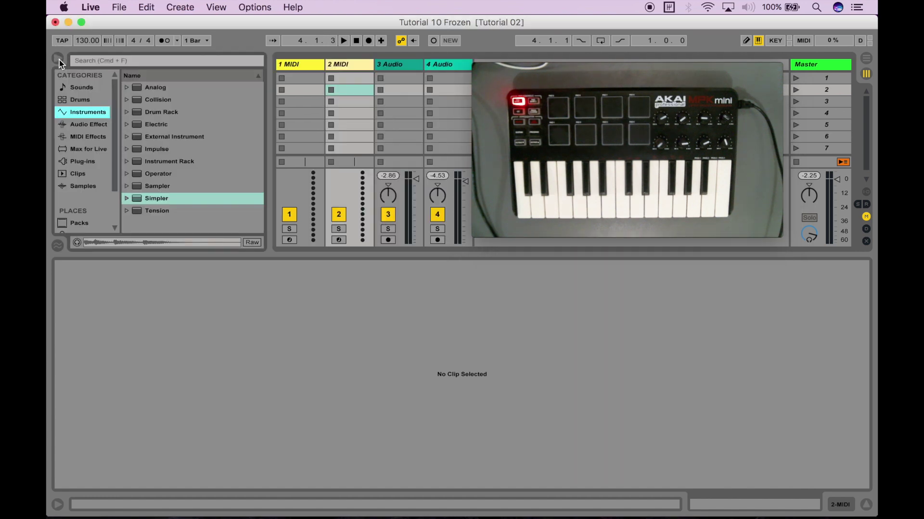
scroll(84, 146, down, 3)
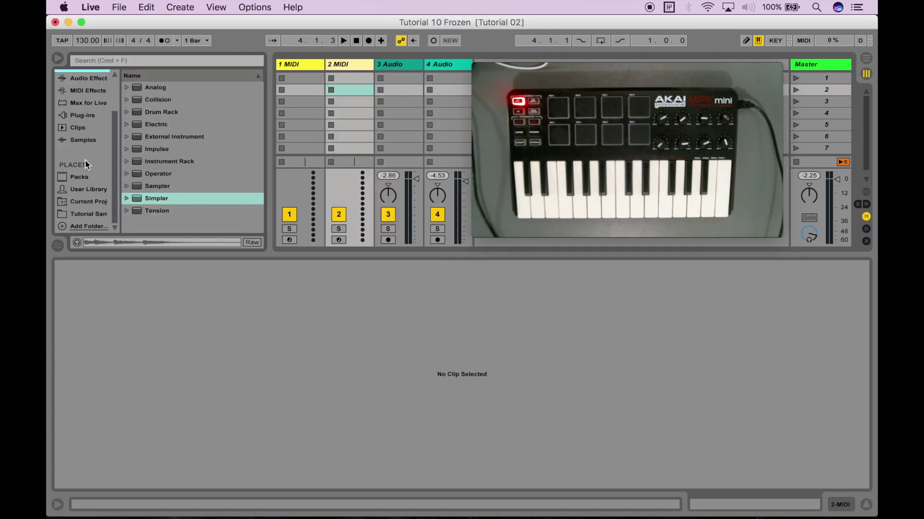
click(87, 214)
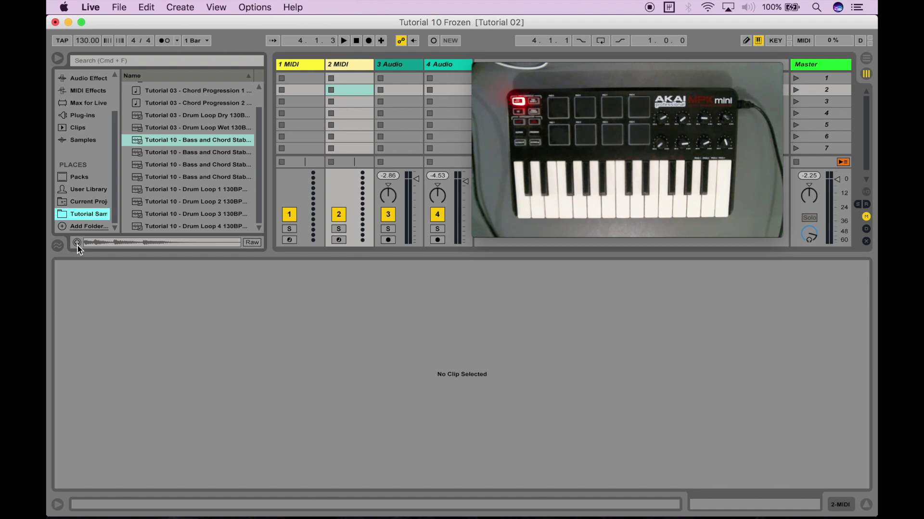
- Preview the four Tutorial 10 Bass and Chord Stab samples one after another
click(195, 139)
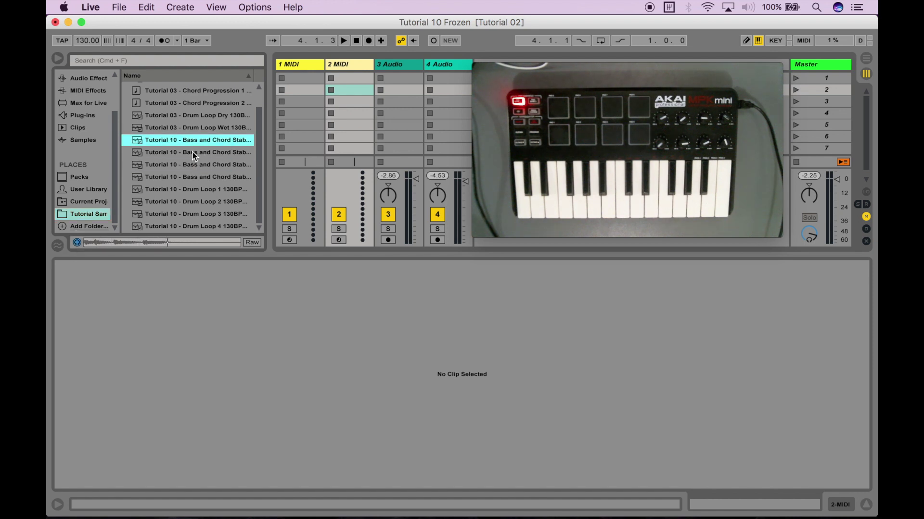
click(192, 152)
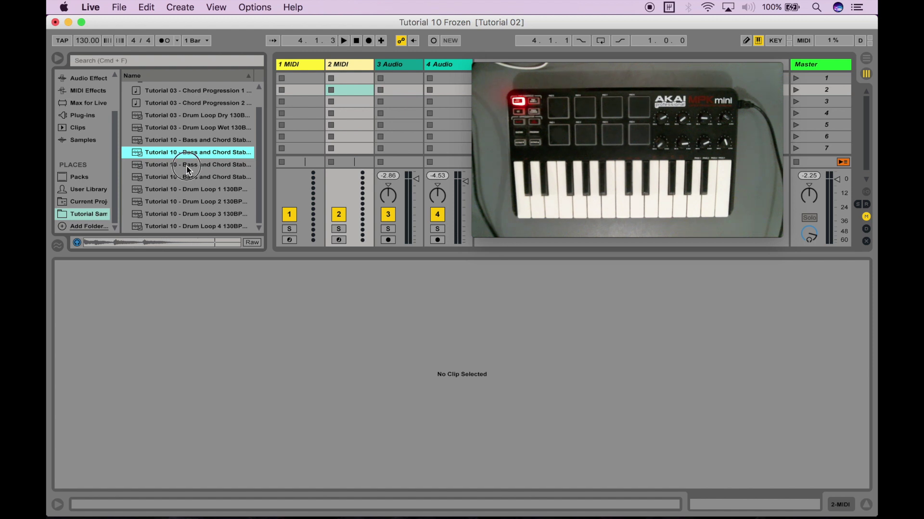
click(181, 168)
click(159, 178)
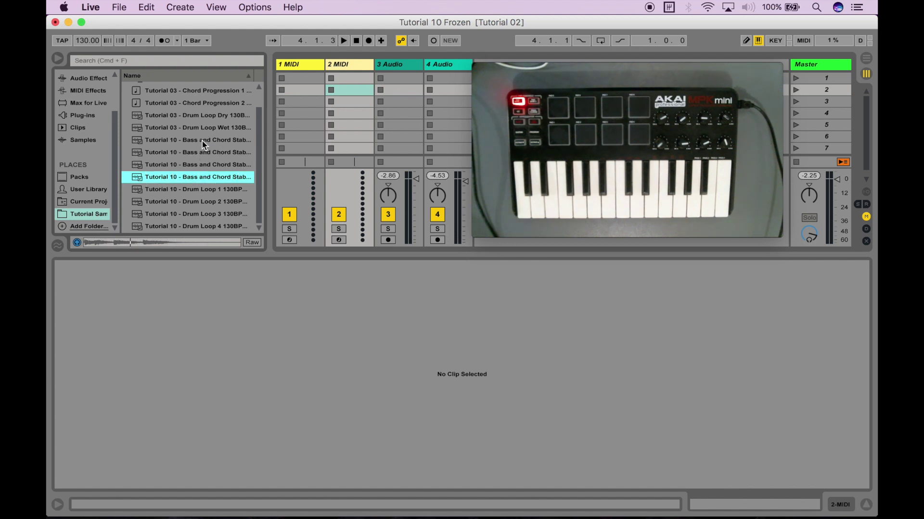
- Preview Tutorial 10 Drum Loops 1 to 4 in turn and stop playback
click(186, 190)
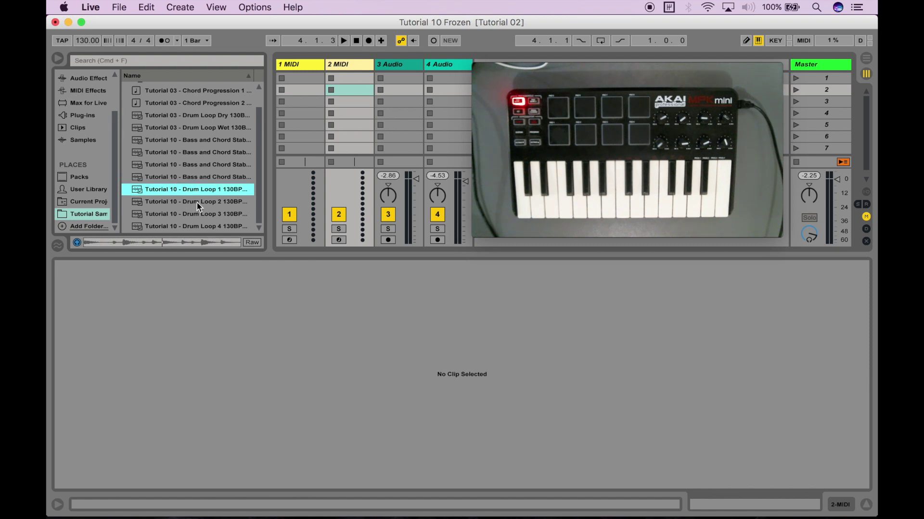
click(198, 203)
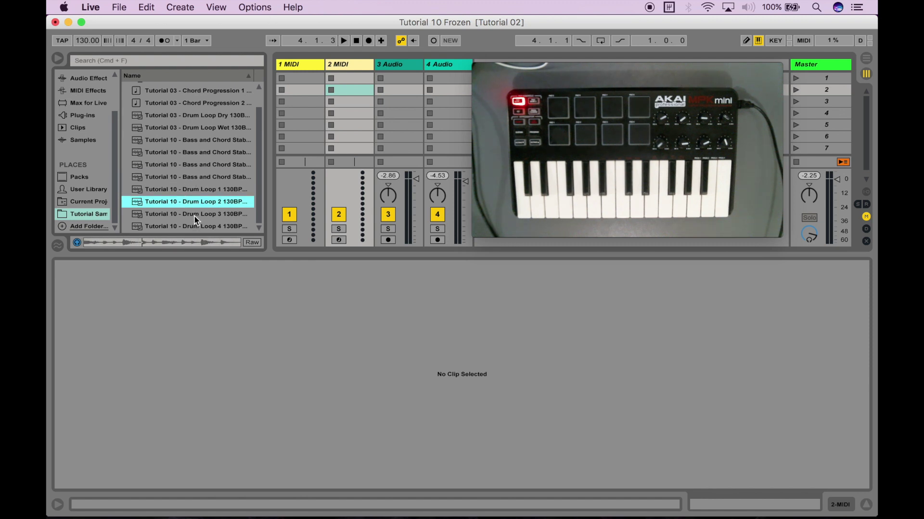
click(194, 215)
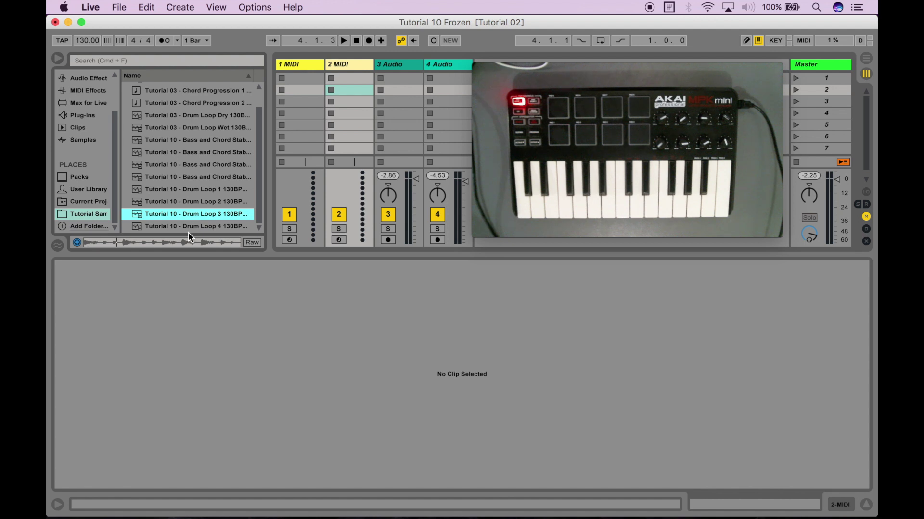
click(192, 228)
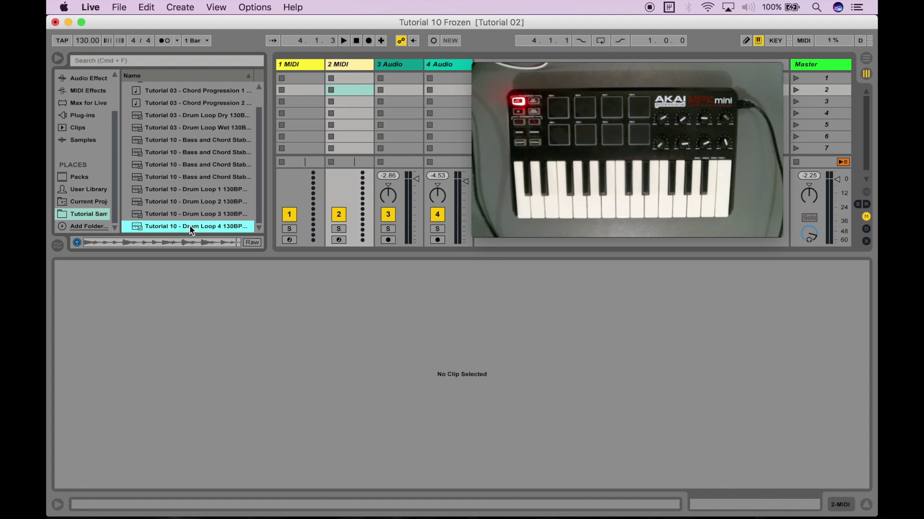
click(358, 41)
- Delete the two MIDI tracks, 1 MIDI and 2 MIDI, from the set
click(305, 65)
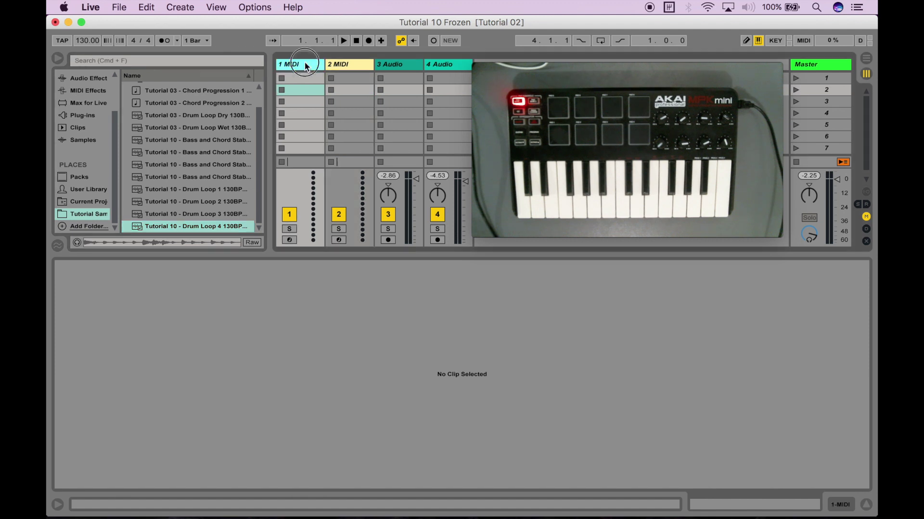
shift+click(341, 68)
key(Delete)
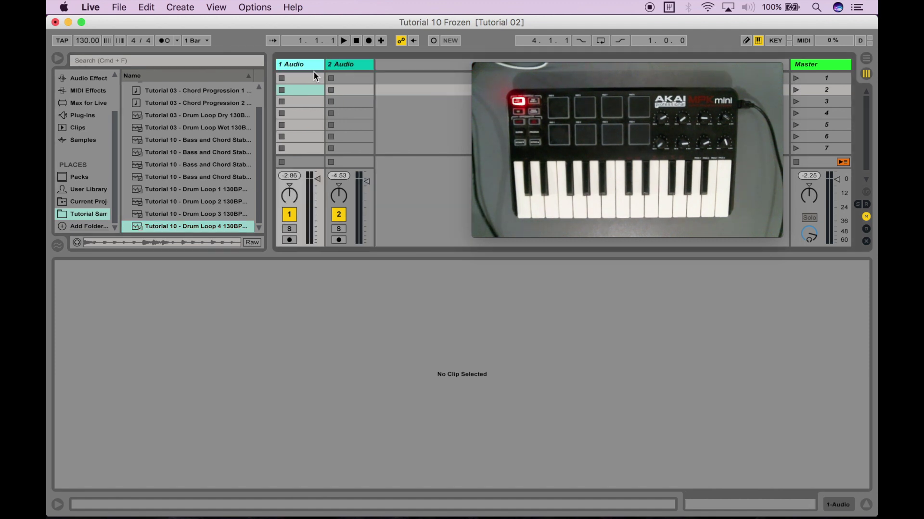
- Load the four Tutorial 10 Bass and Chord Stab samples into the first four clip slots of the 2 Audio track
click(189, 128)
click(189, 140)
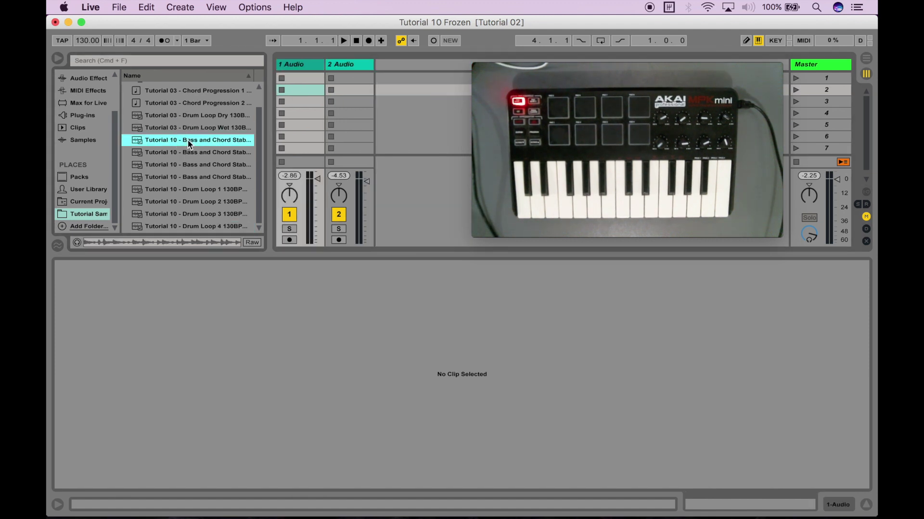
shift+click(188, 177)
drag(137, 144, 344, 79)
- Load Tutorial 10 Drum Loops 1 to 4 into the first four clip slots of 1 Audio and hide the browser
click(169, 190)
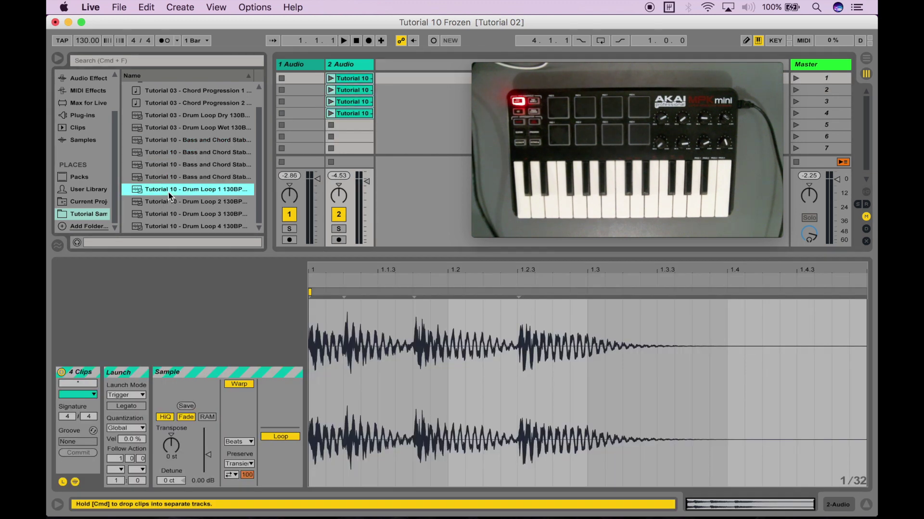
shift+click(170, 226)
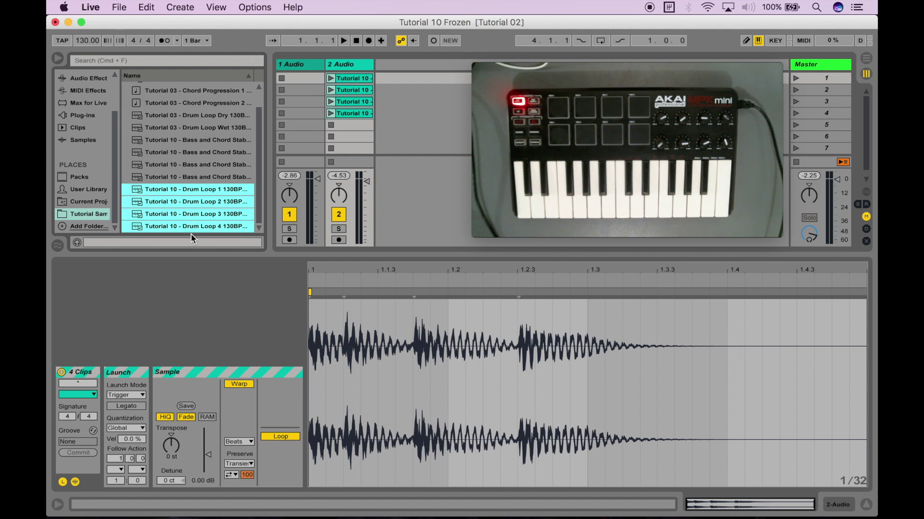
drag(144, 189, 330, 73)
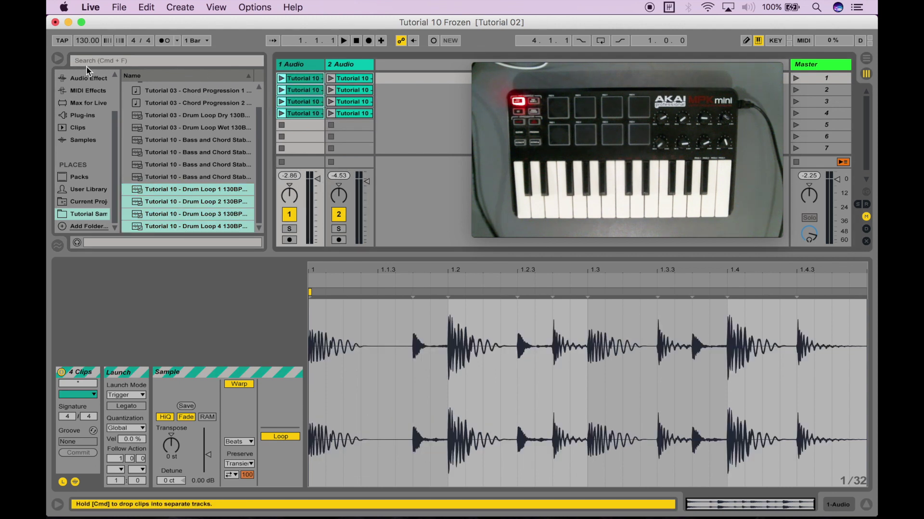
click(58, 59)
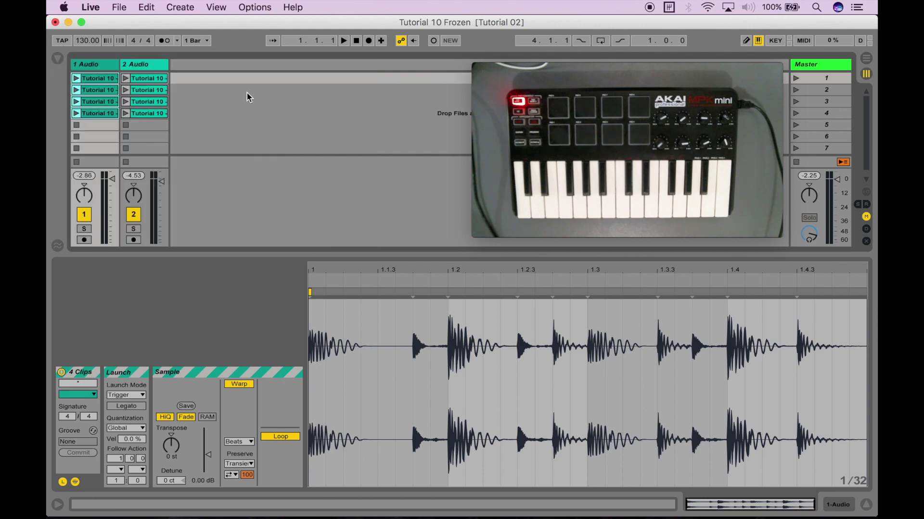
- Launch scene 1 to hear the first drum and bass clips together, stop playback and clear the clip selection
click(342, 98)
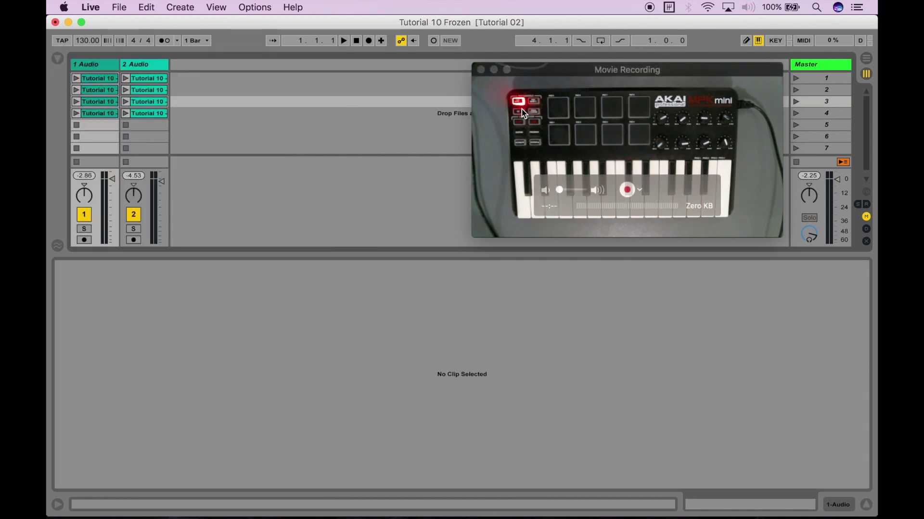
click(796, 80)
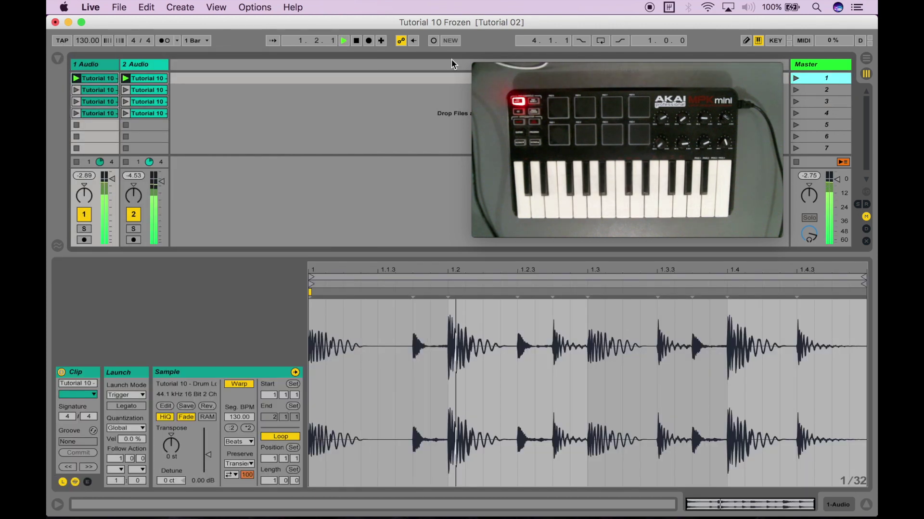
click(356, 41)
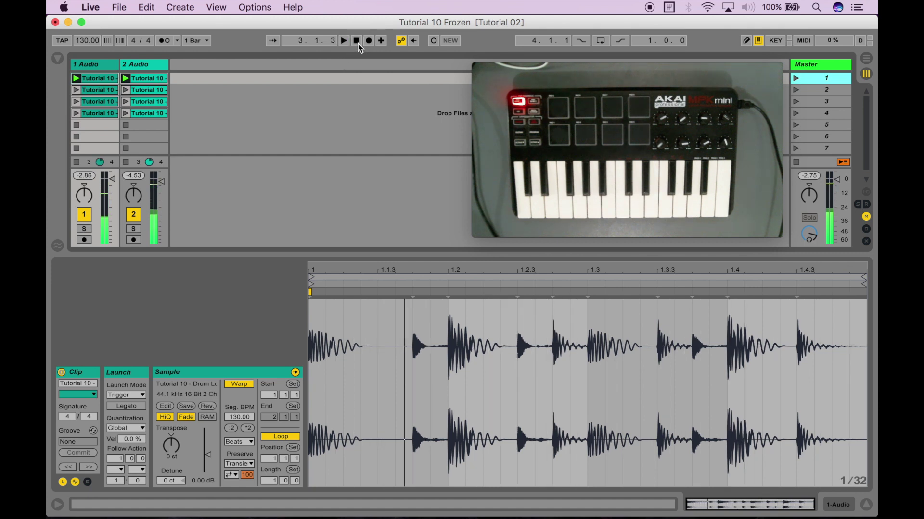
key(ctrl+super+Escape)
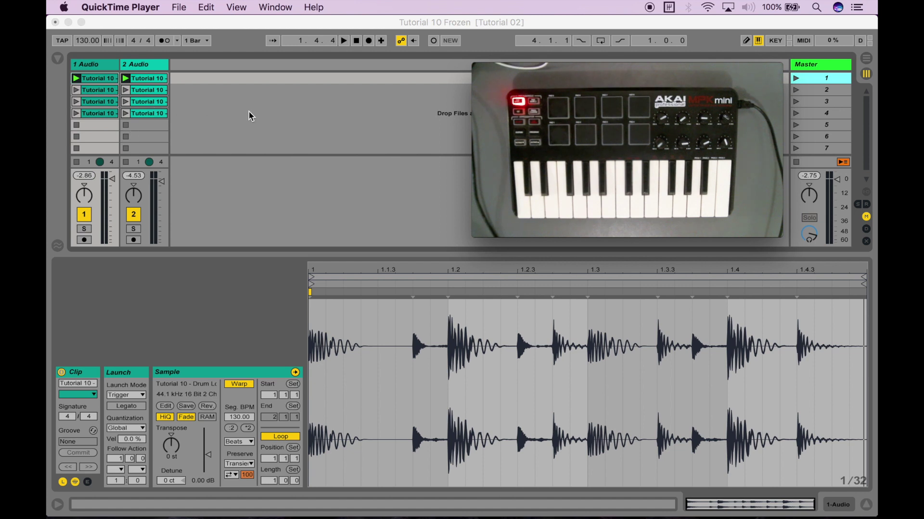
click(405, 117)
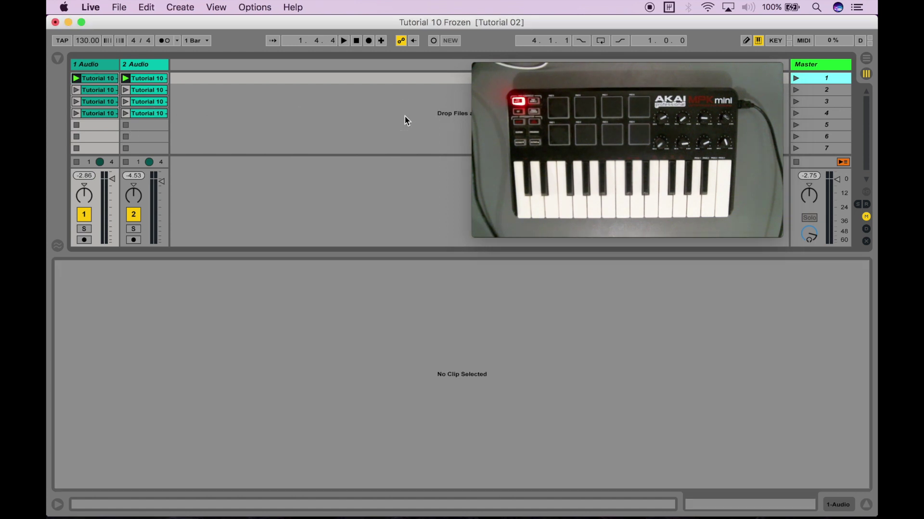
- Enable MIDI mapping and map the four drum loop clips in 1 Audio to pad notes C2, C#2, G#1 and A1
click(805, 41)
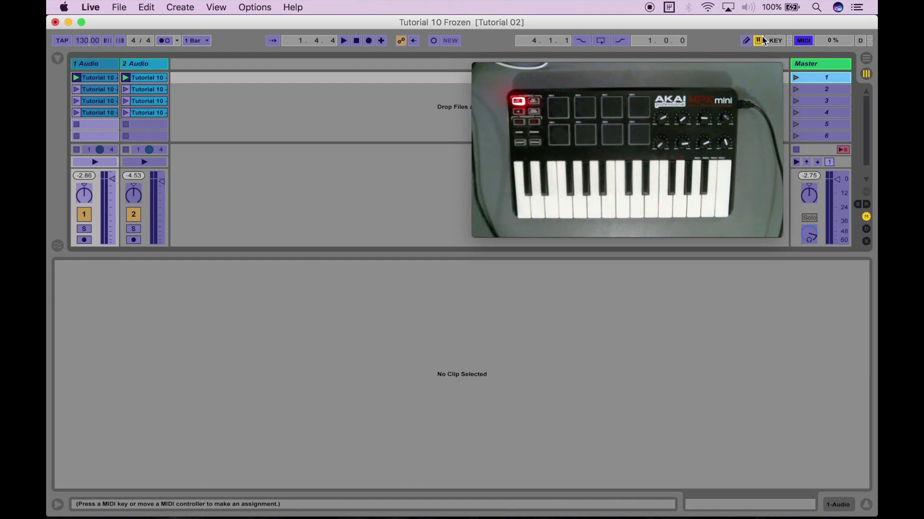
click(102, 82)
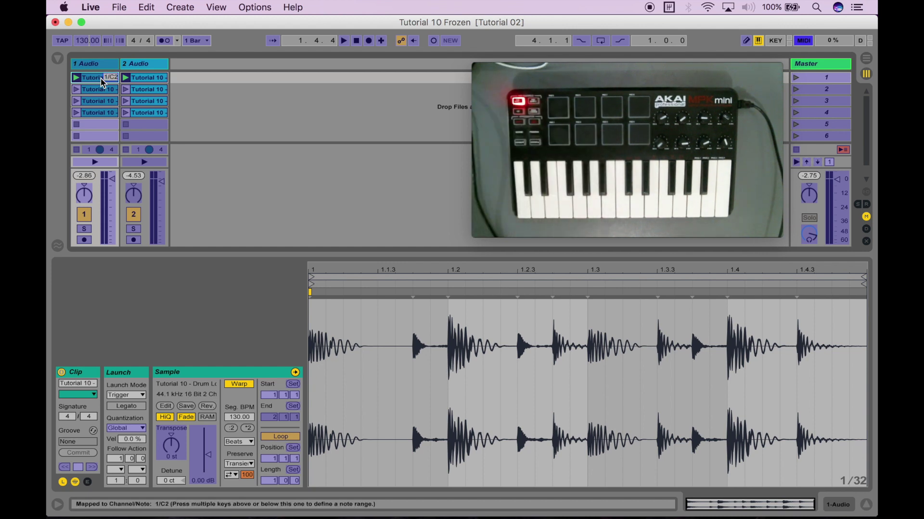
click(102, 90)
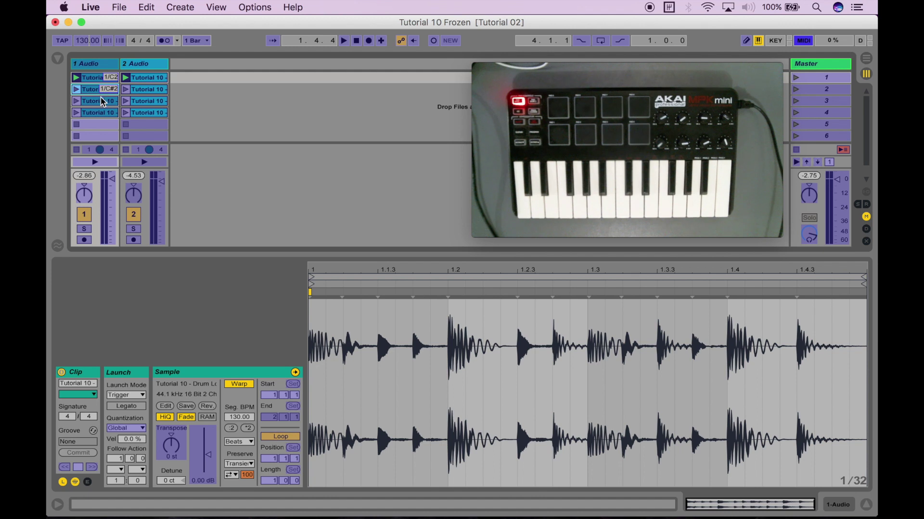
click(102, 102)
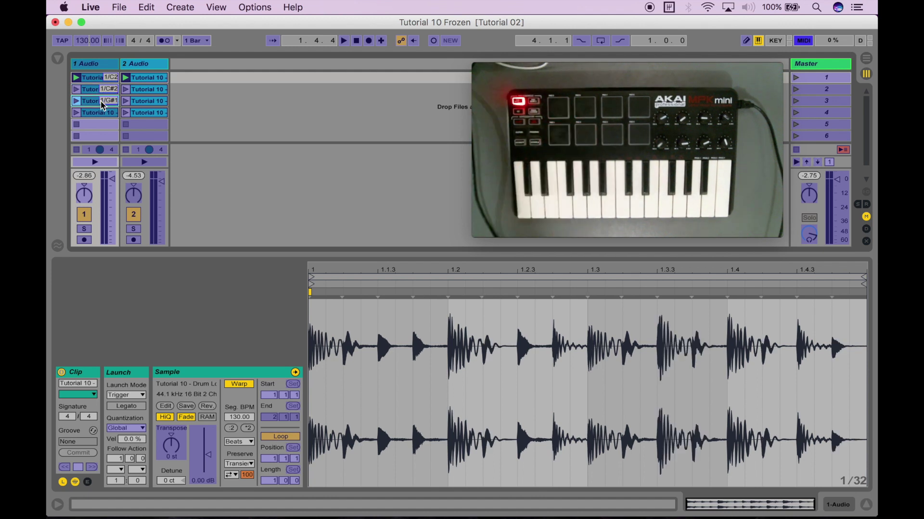
click(102, 113)
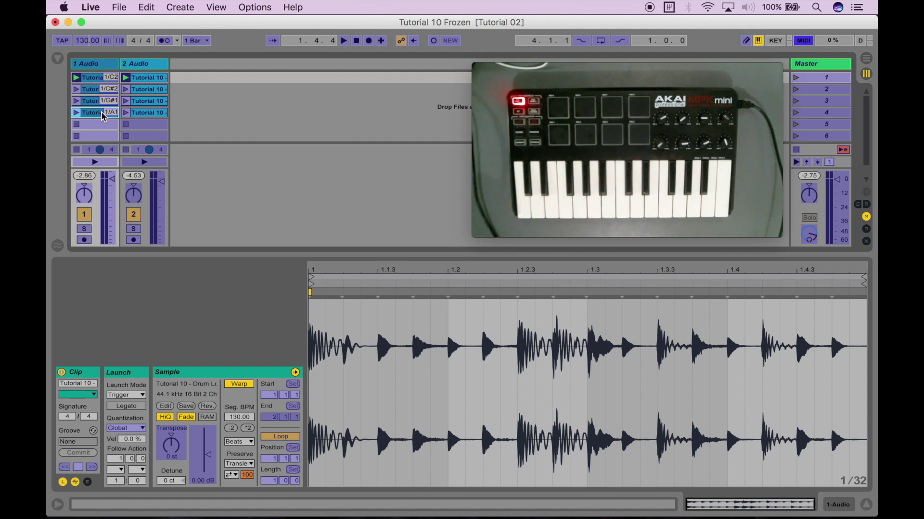
- Map the four bass and chord clips in 2 Audio to pad notes D2, D#2, A#1 and B1, and leave MIDI mapping
click(143, 82)
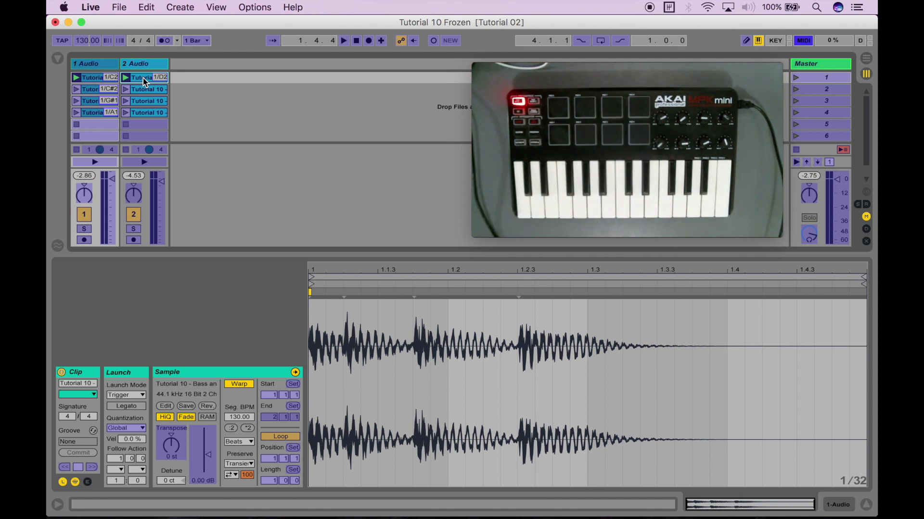
click(146, 91)
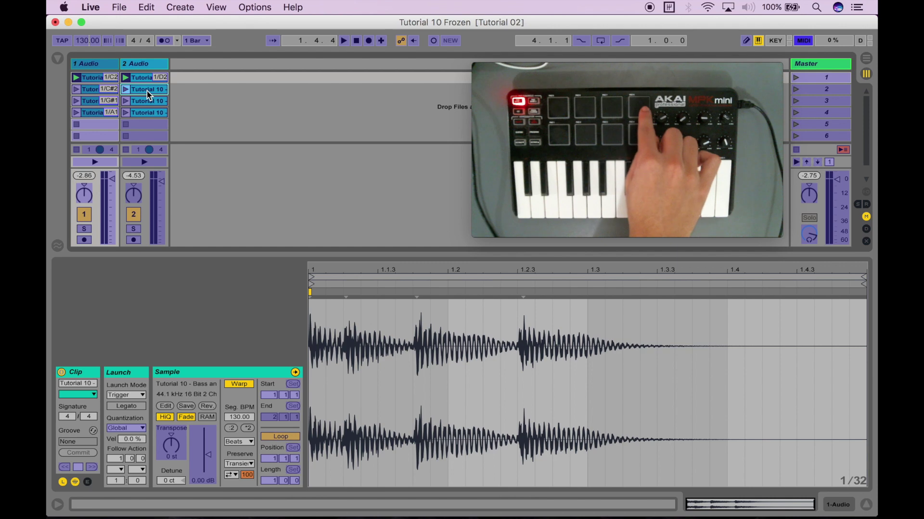
click(146, 102)
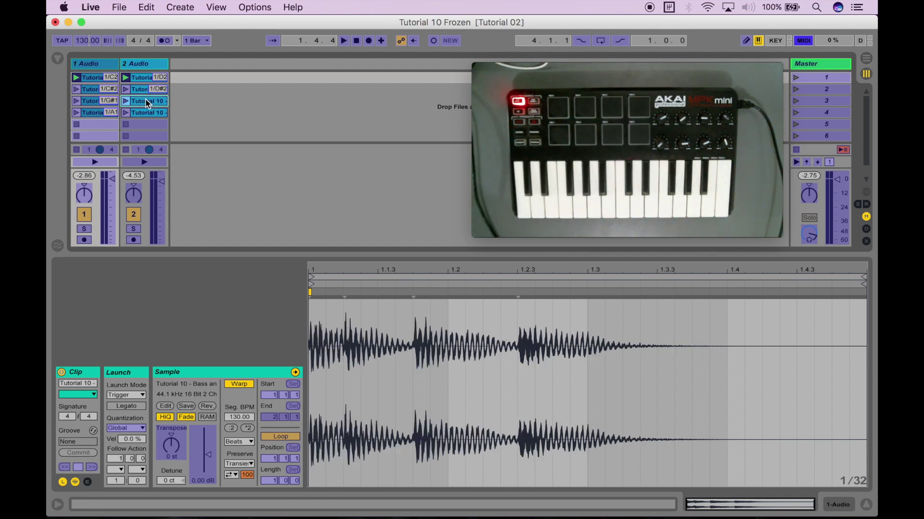
click(147, 114)
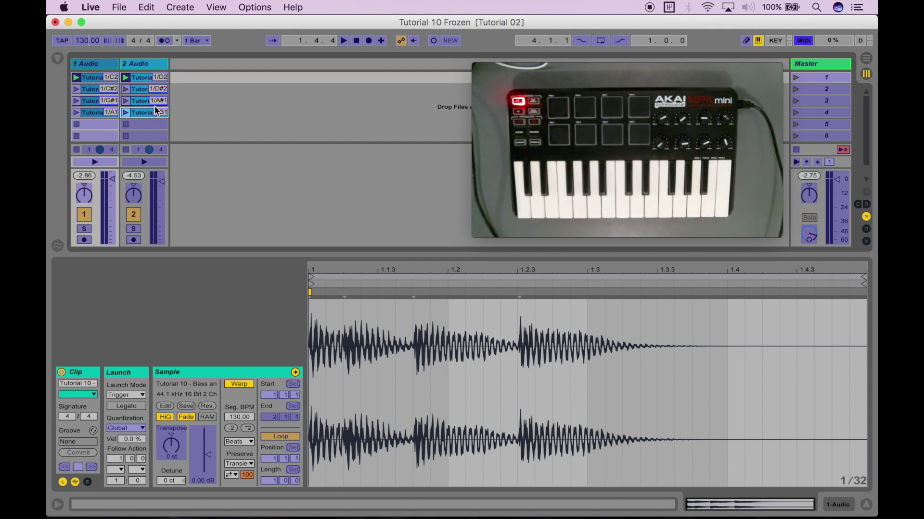
click(804, 40)
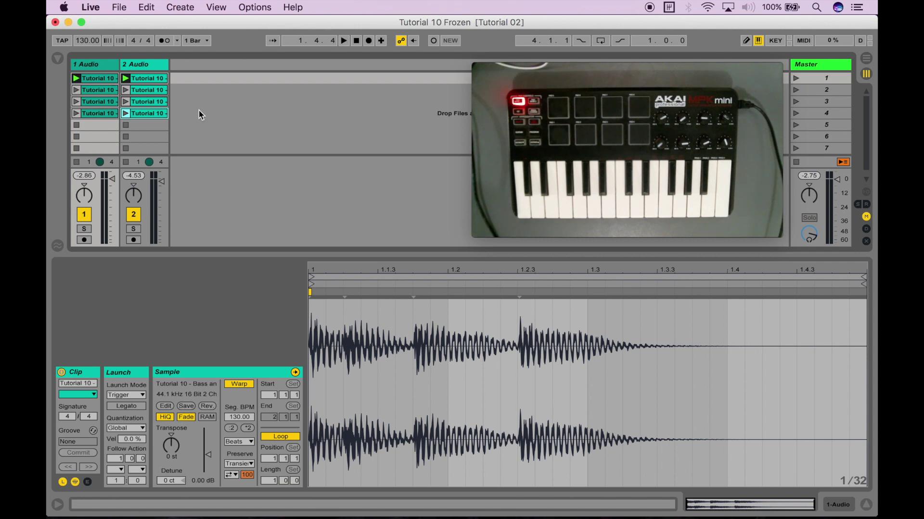
- Return the transport to the start and stop the active clips on both audio tracks
click(356, 43)
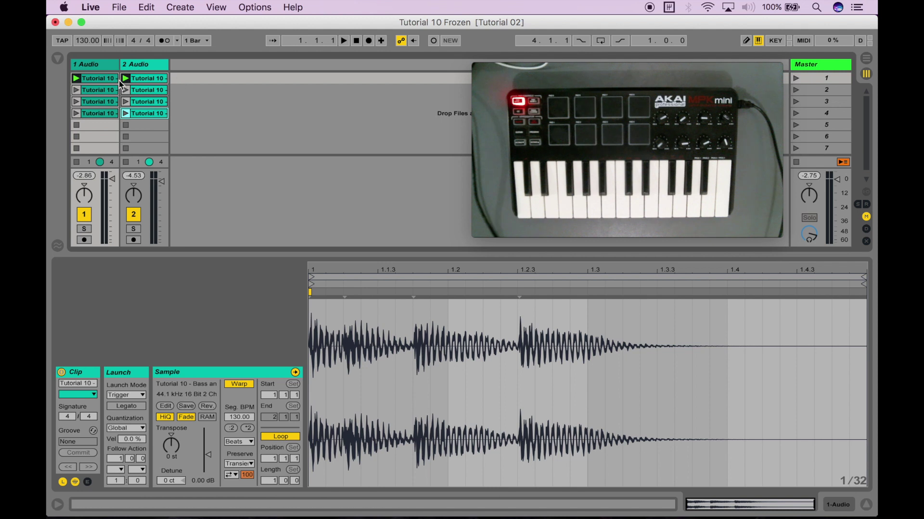
click(126, 125)
click(76, 125)
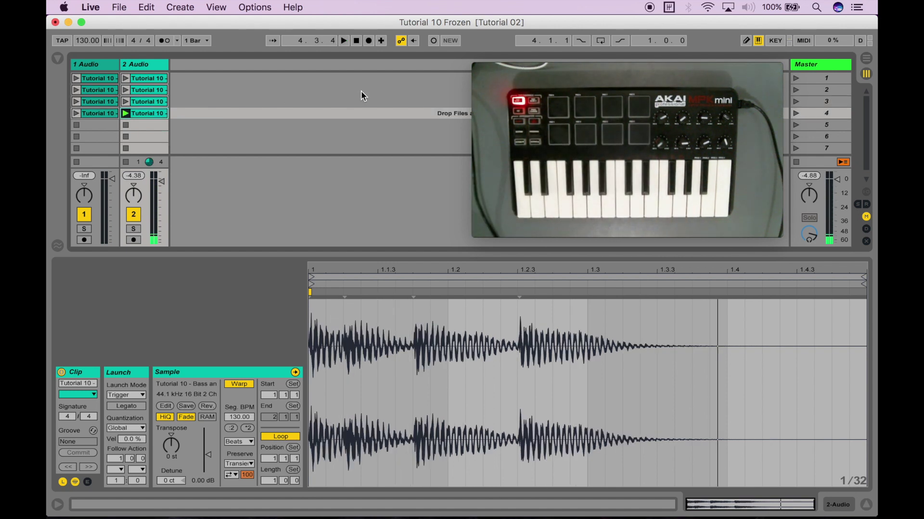
- Clear the clip selection and switch to QuickTime Player
click(340, 99)
key(super+Tab)
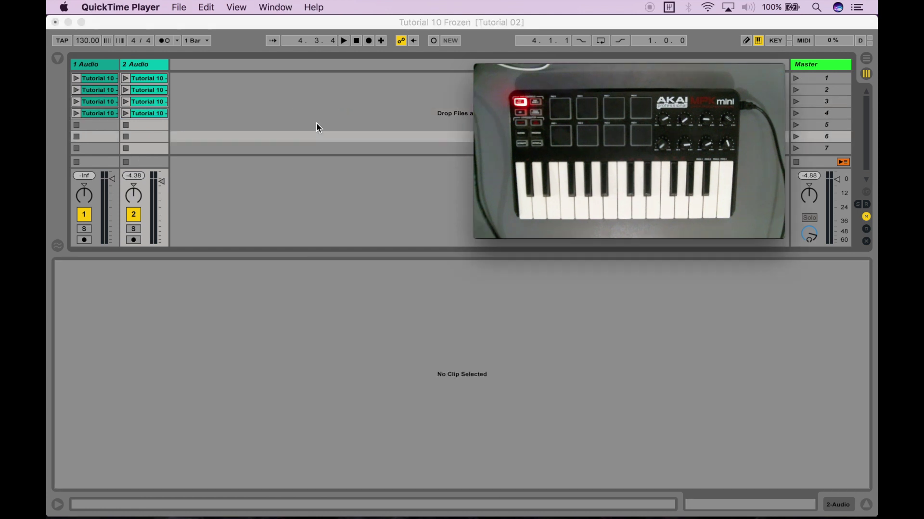
- Switch back to Live and examine the clip settings of the first, fourth and second drum loops in 1 Audio
click(417, 209)
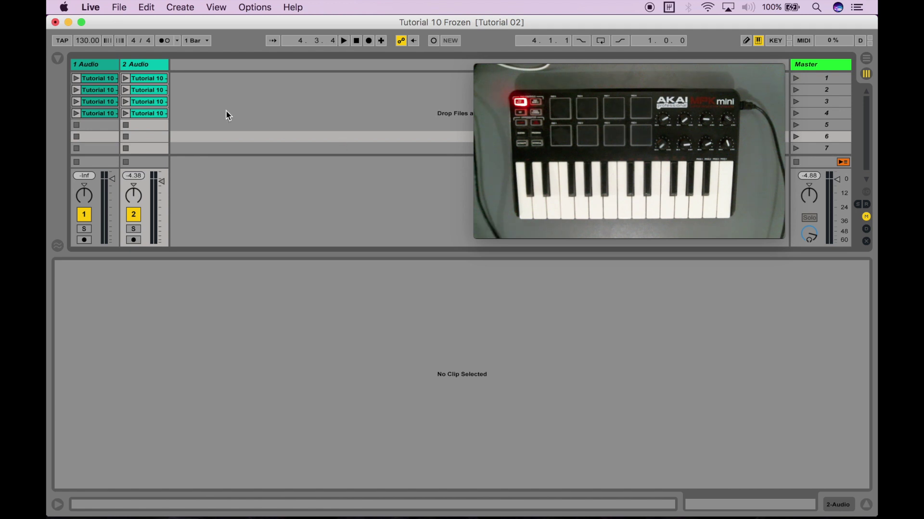
click(91, 80)
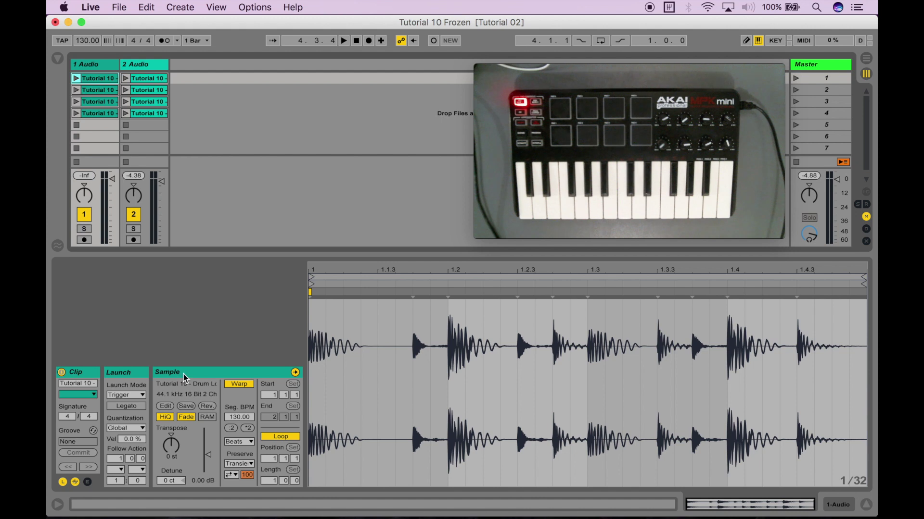
click(97, 113)
click(99, 90)
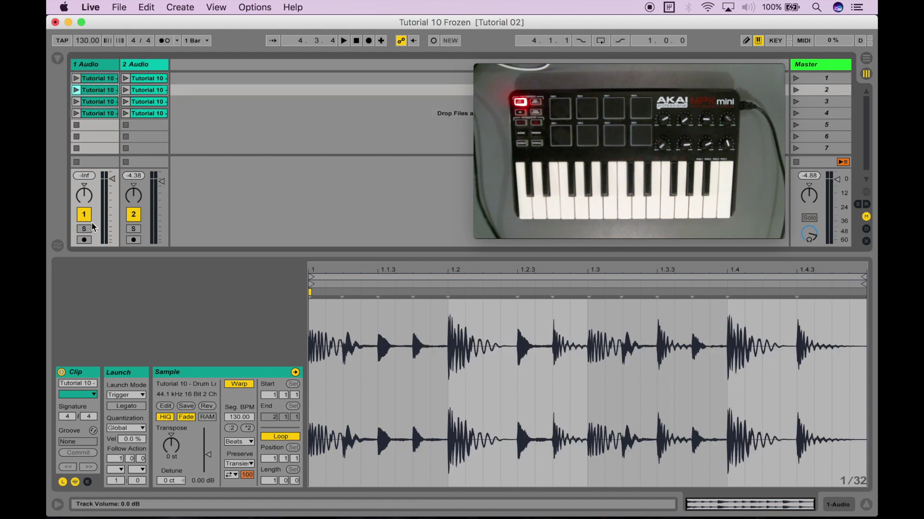
- View the first drum loop's clip settings in 1 Audio and stop the track's playing clip
click(77, 123)
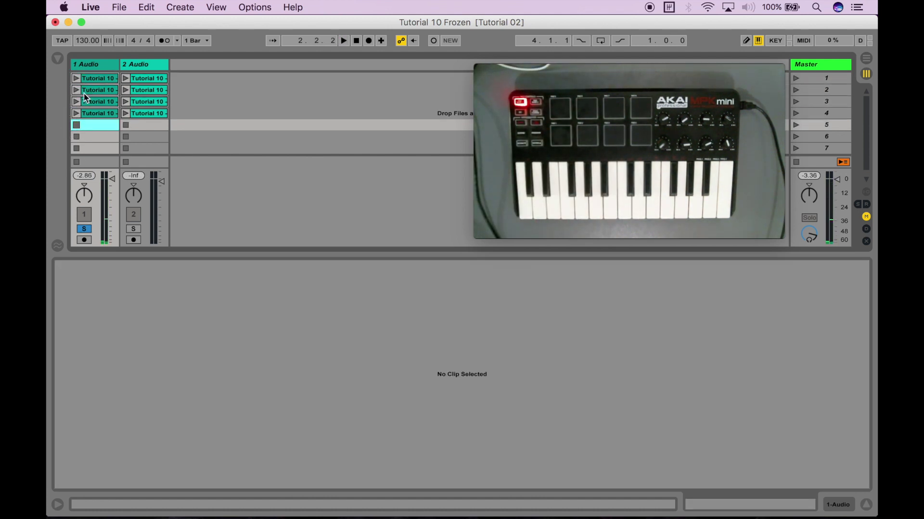
click(97, 78)
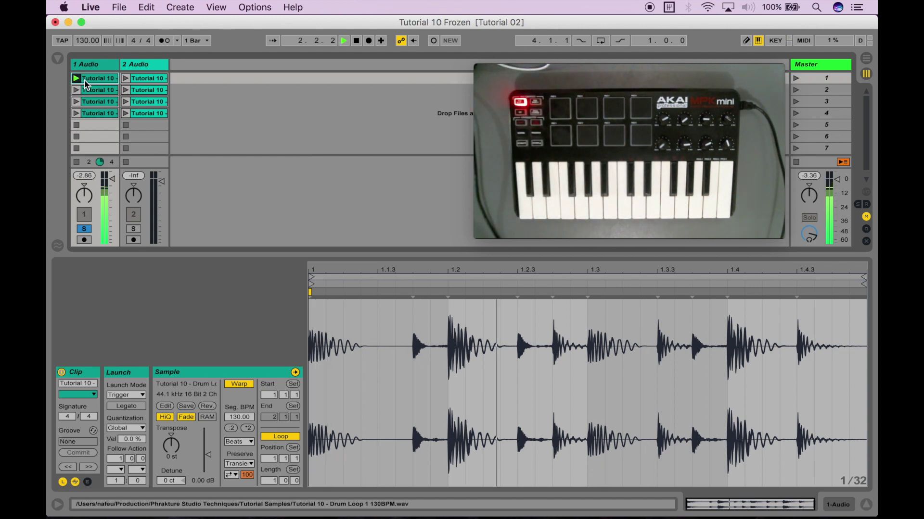
click(76, 125)
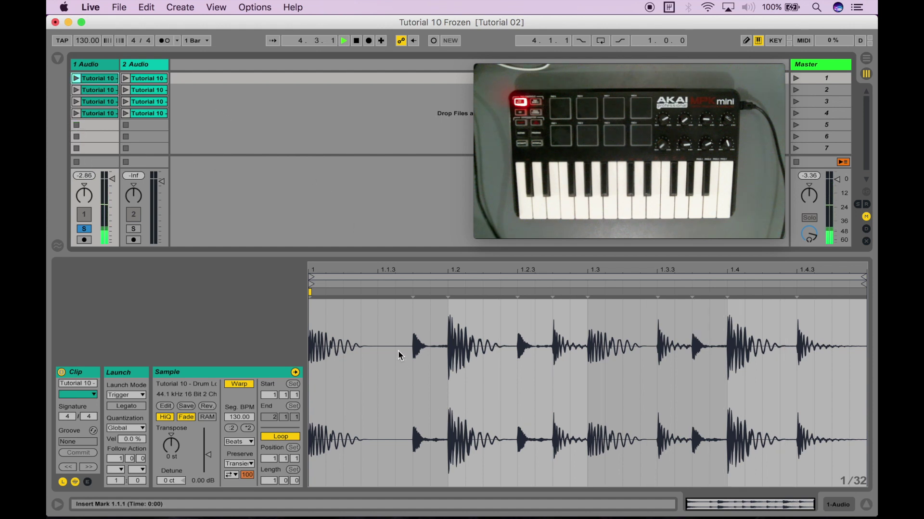
- Turn off looping for all four bass and chord stab clips in 2 Audio and clear the selection
click(155, 80)
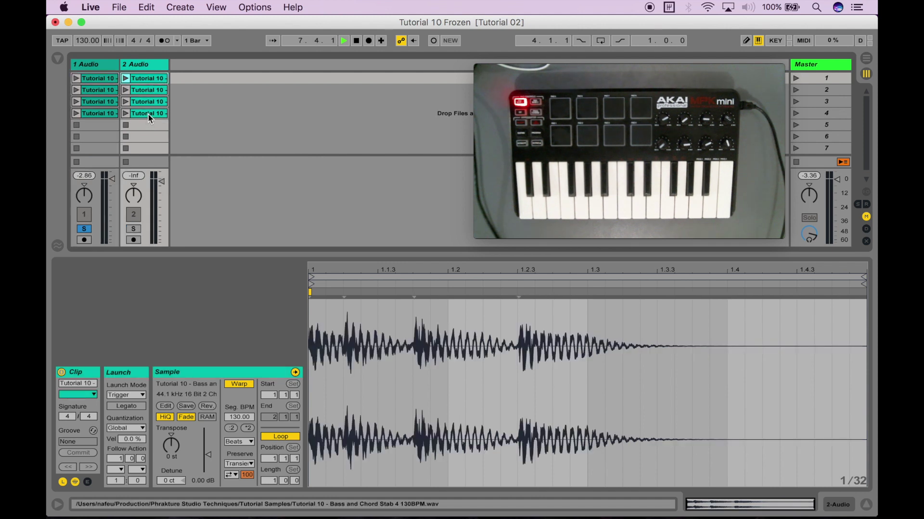
click(191, 101)
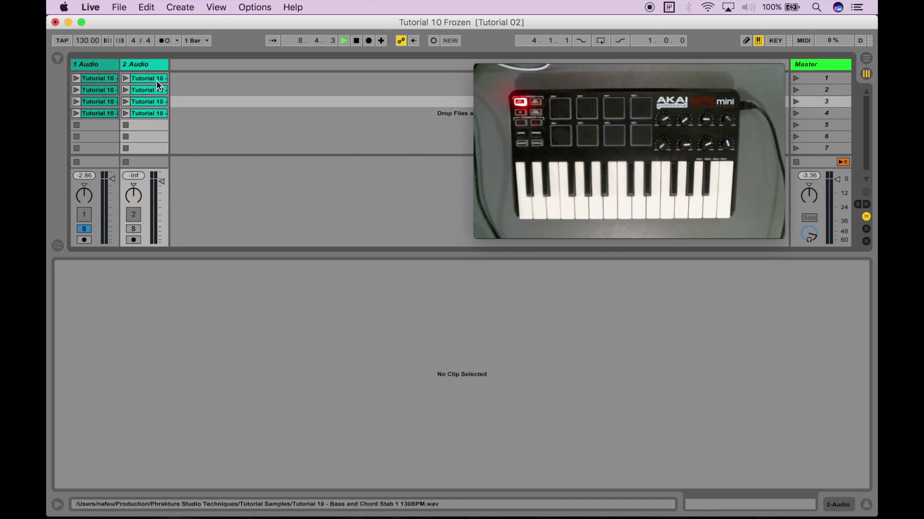
click(155, 83)
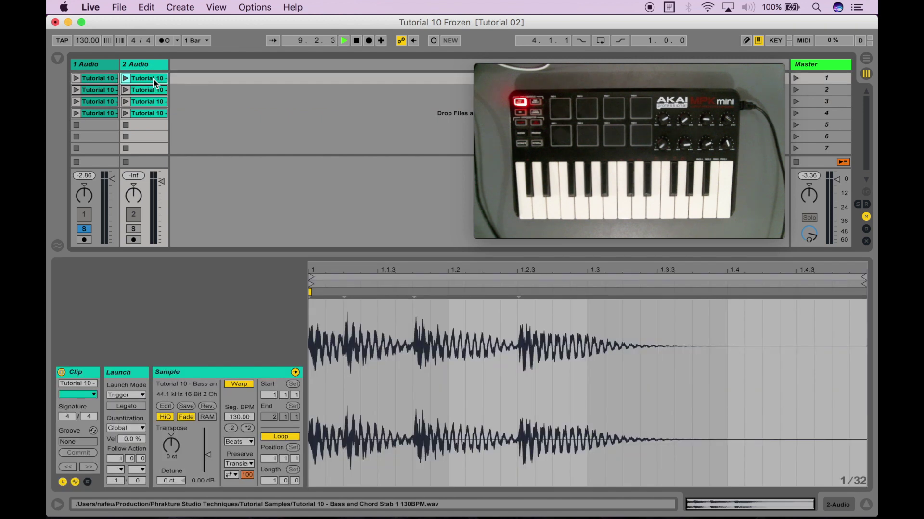
shift+click(154, 114)
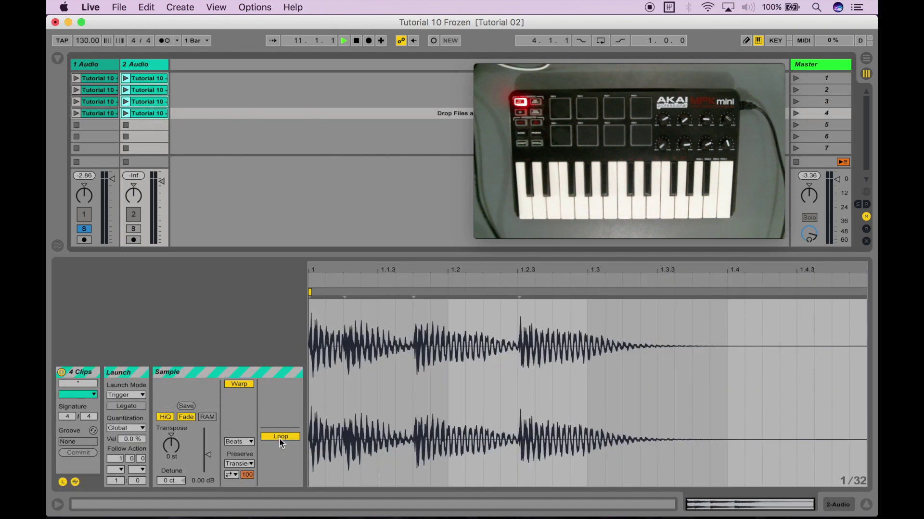
click(220, 116)
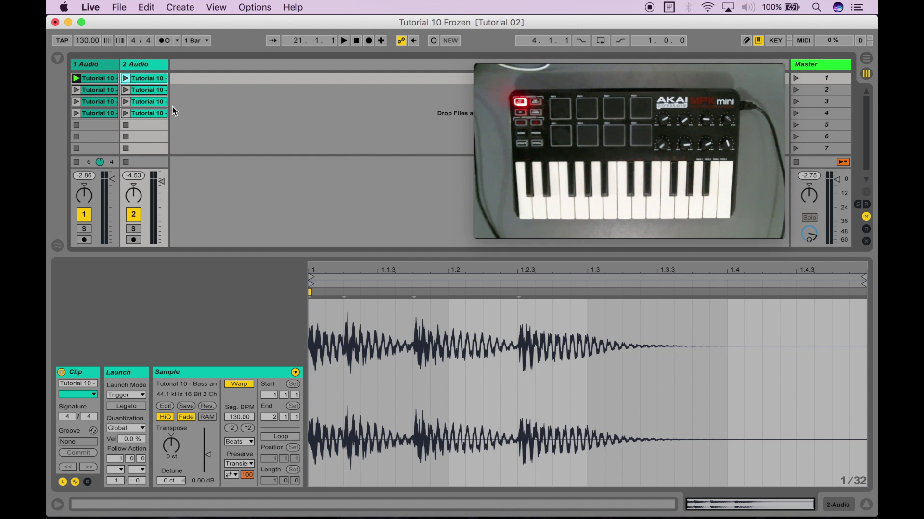
- Set the launch quantization of the four bass and chord stab clips in 2 Audio to None
click(188, 100)
click(149, 79)
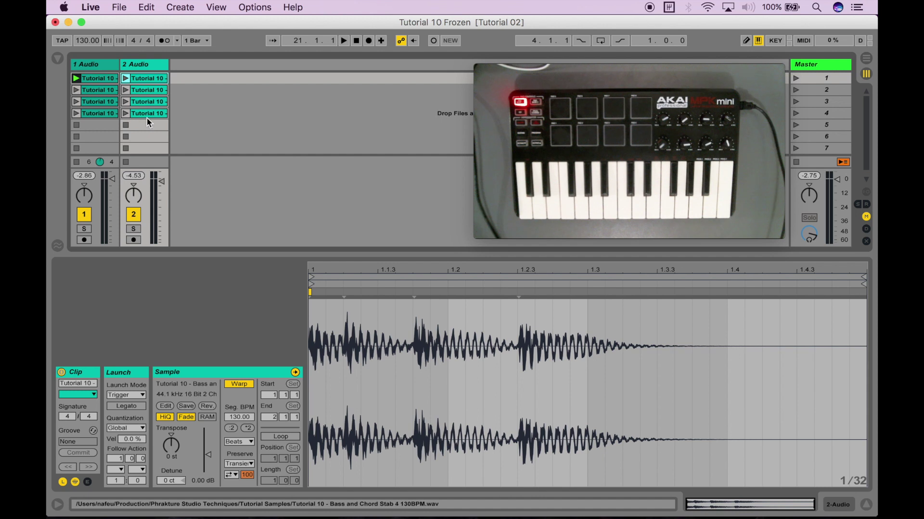
click(147, 113)
shift+click(150, 81)
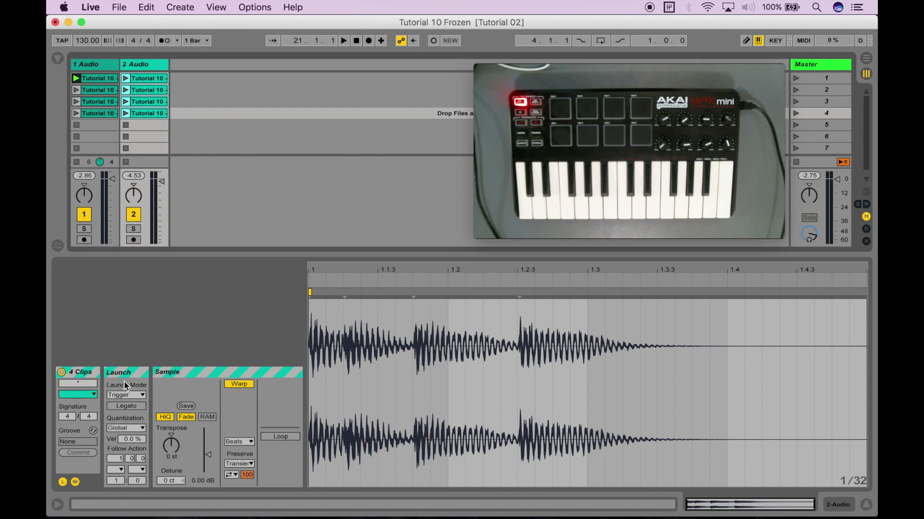
click(63, 483)
click(63, 482)
click(62, 482)
click(62, 482)
click(120, 428)
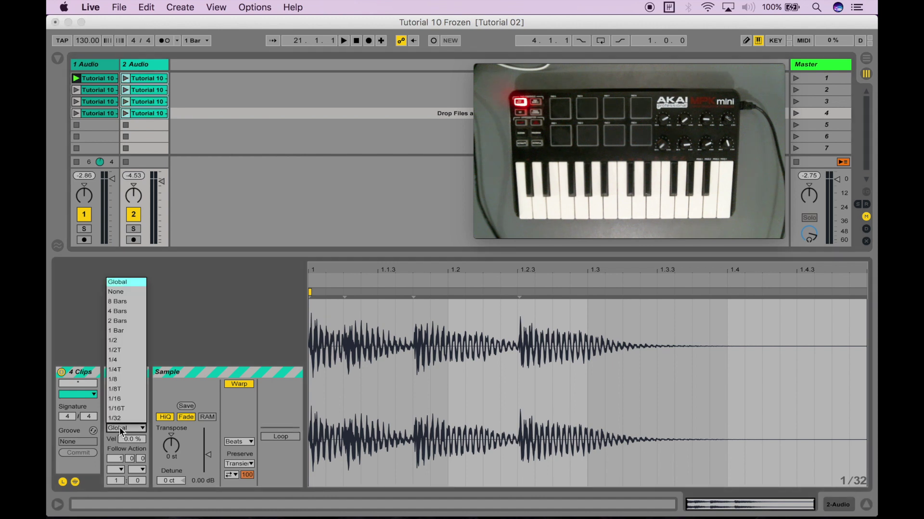
click(128, 295)
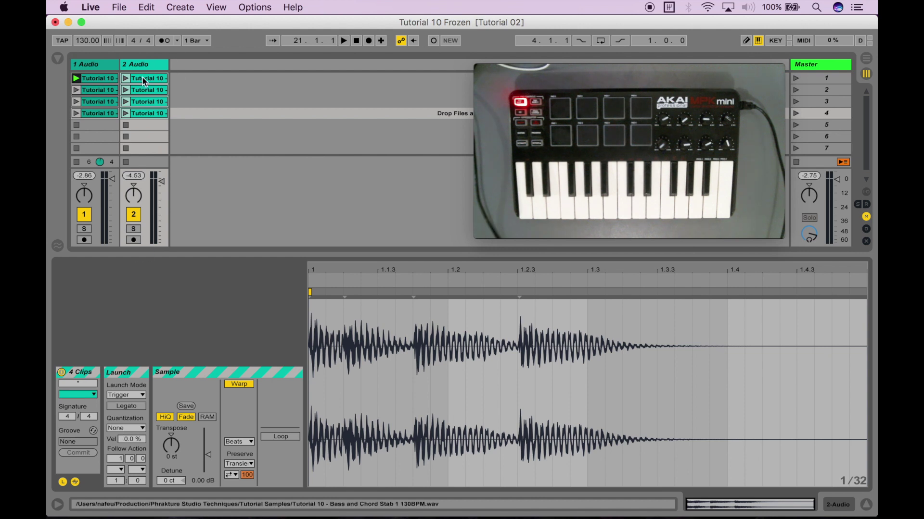
click(224, 103)
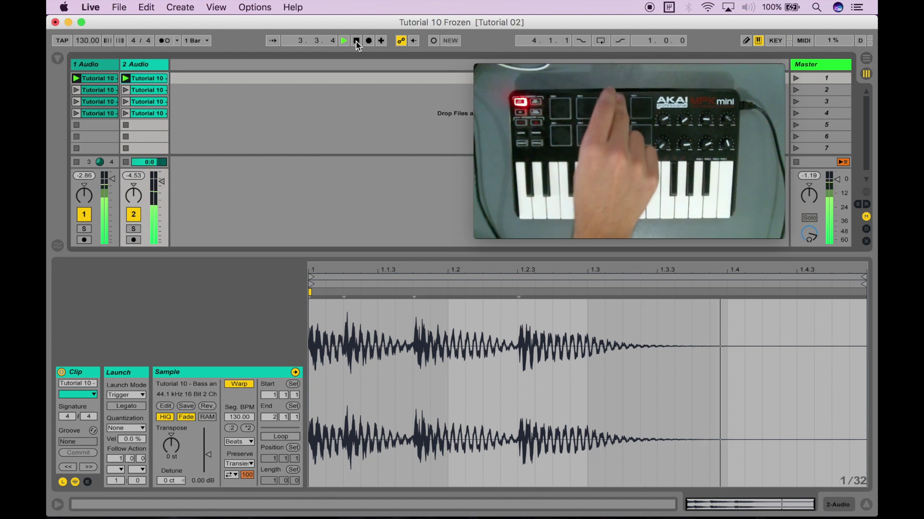
- Stop the transport and select the first bass and chord stab clip in 2 Audio
click(356, 41)
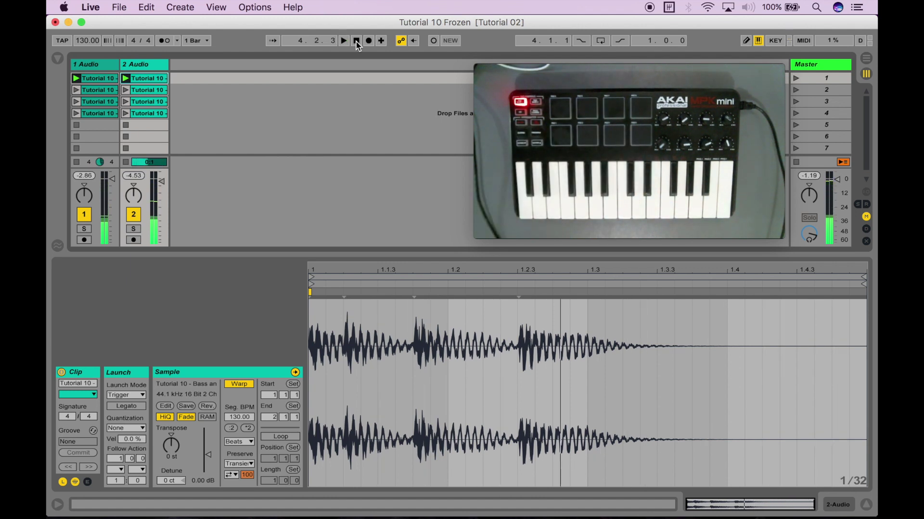
click(206, 77)
click(152, 78)
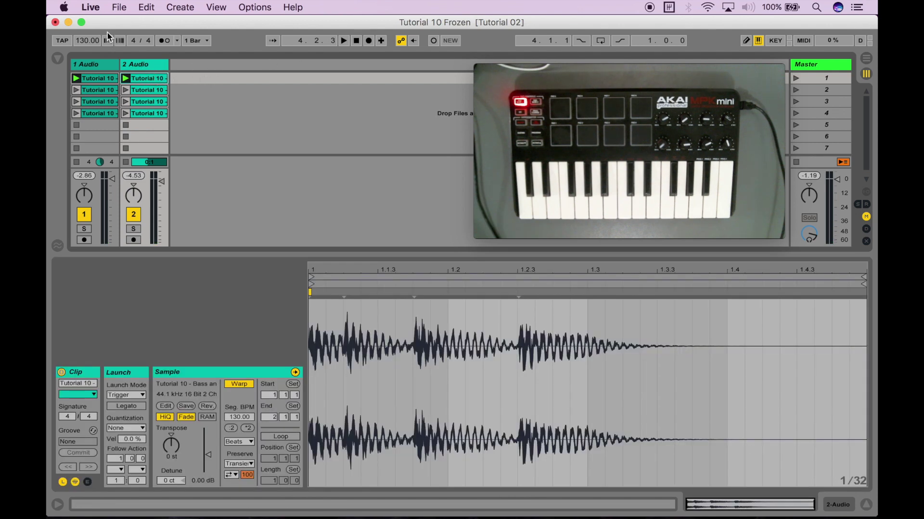
- Review the buffer size options and overall latency in the audio preferences, and close the preferences
click(92, 7)
click(123, 42)
drag(418, 67, 251, 54)
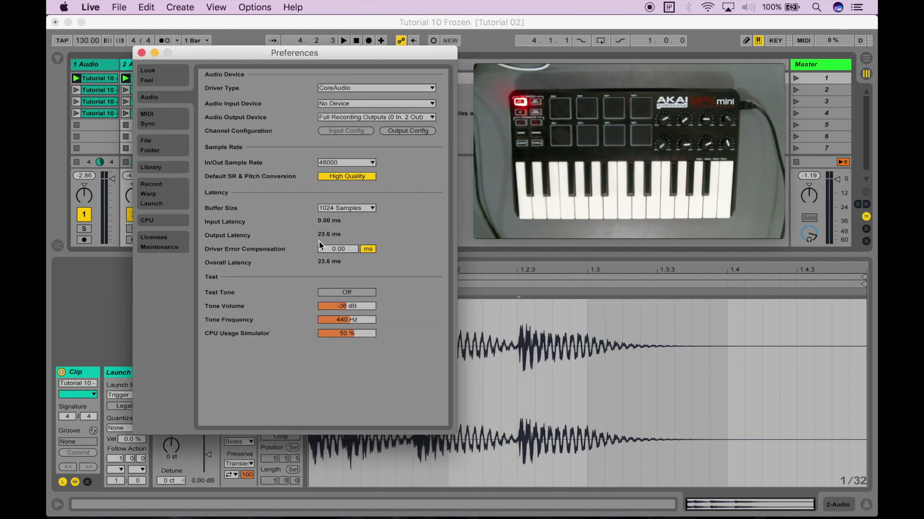
click(339, 207)
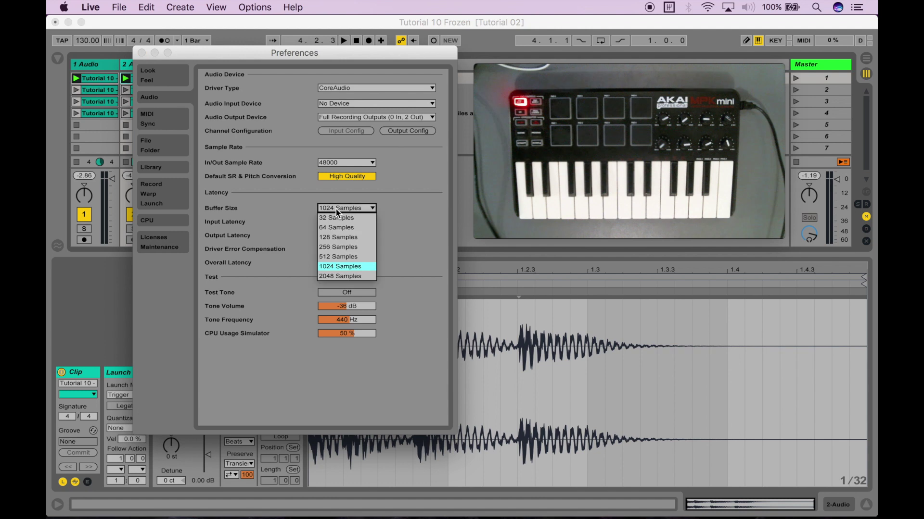
click(271, 263)
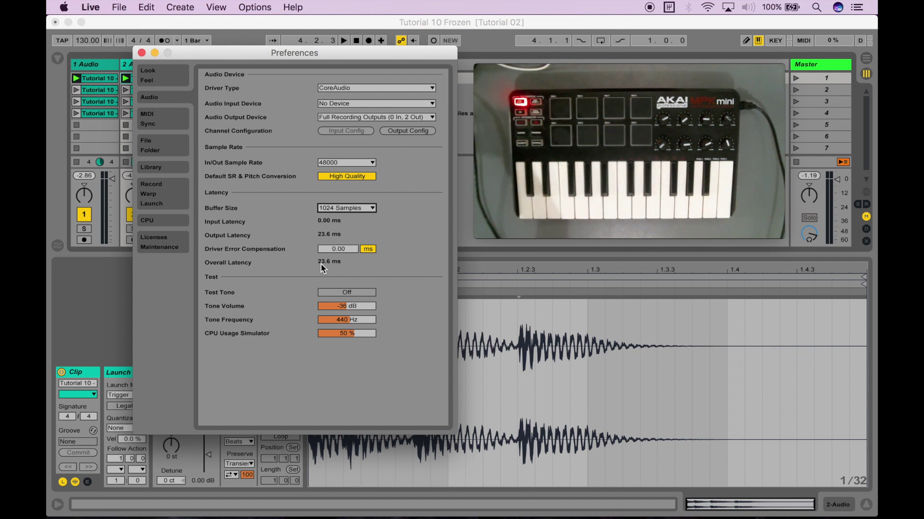
click(141, 53)
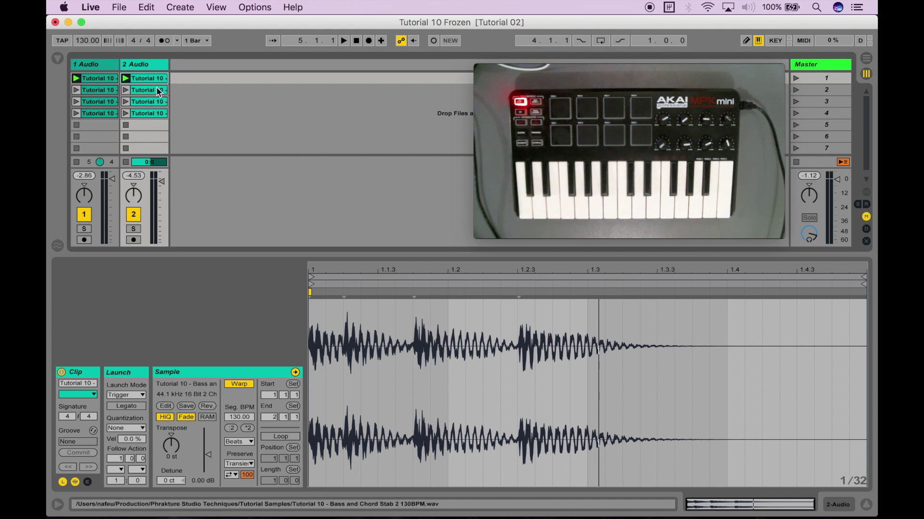
- Set the launch quantization of all four bass and chord stab clips in 2 Audio to 1/16
shift+click(146, 114)
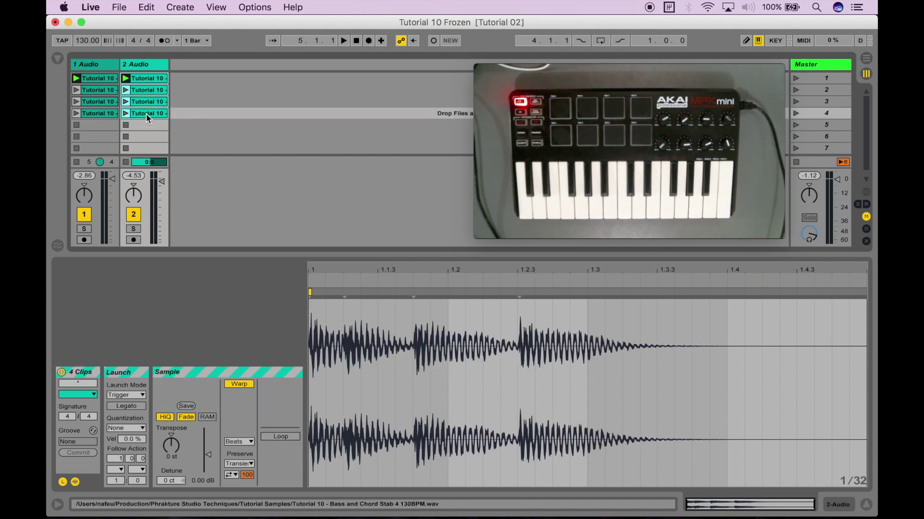
click(126, 428)
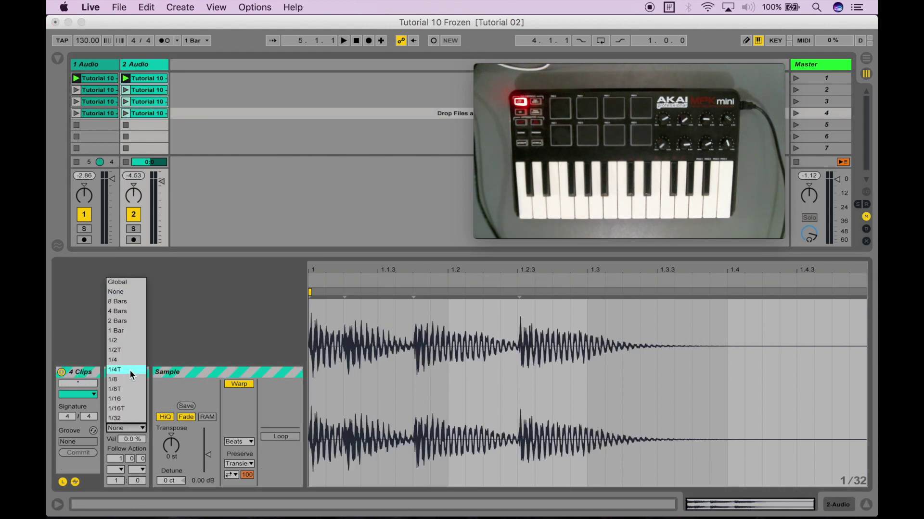
click(124, 399)
click(231, 136)
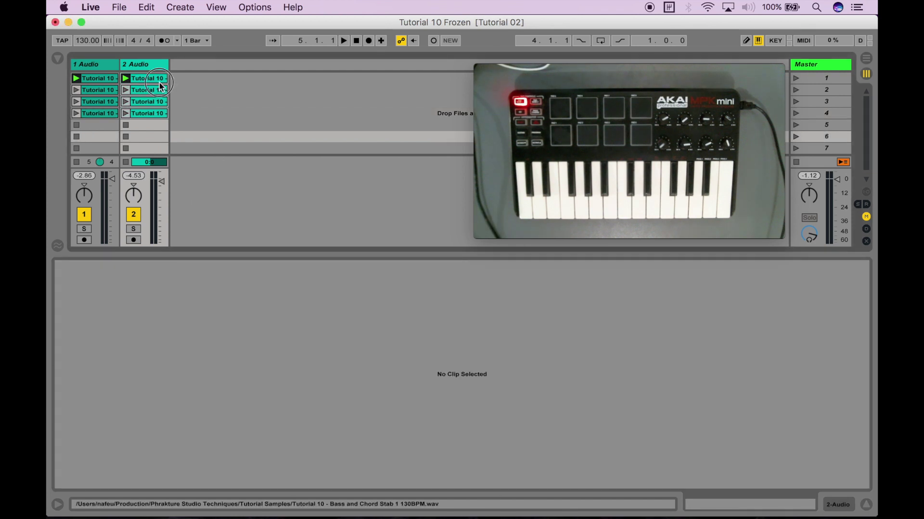
- Select the first bass and chord stab clip, play the session to test the pad timing, and stop playback
click(160, 81)
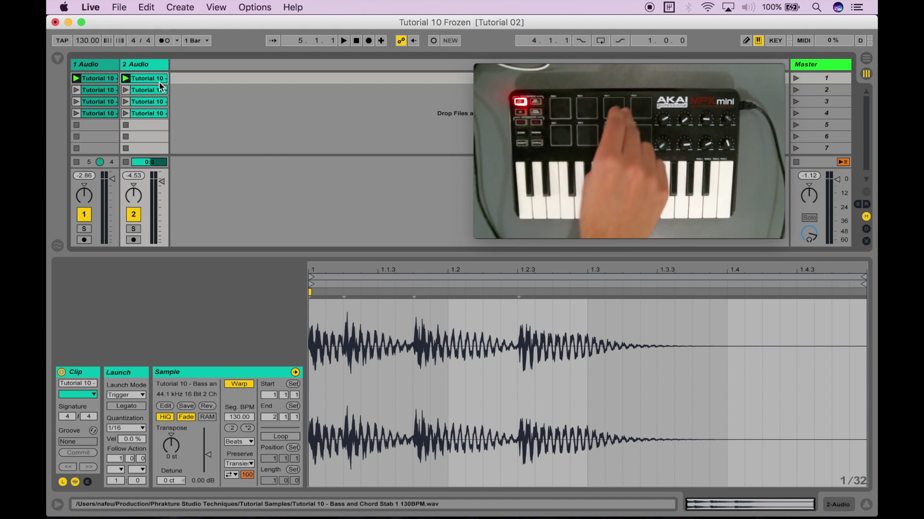
key(space)
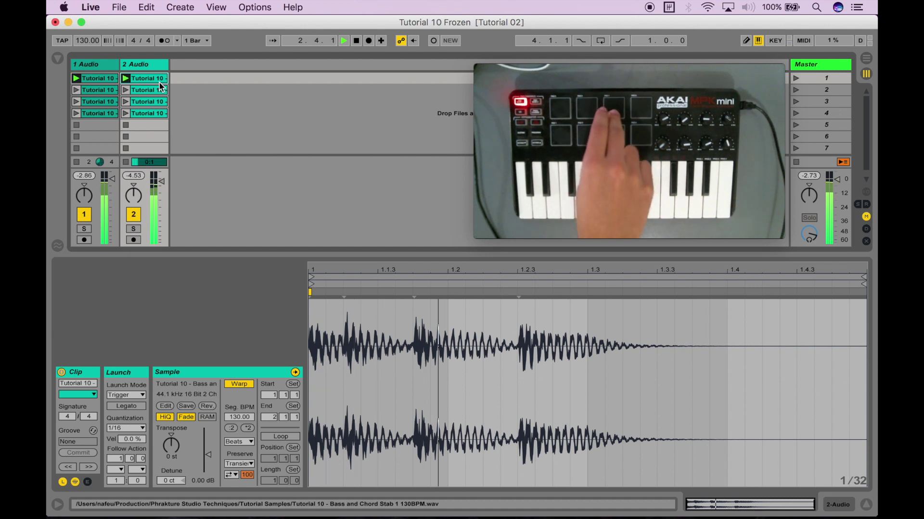
key(space)
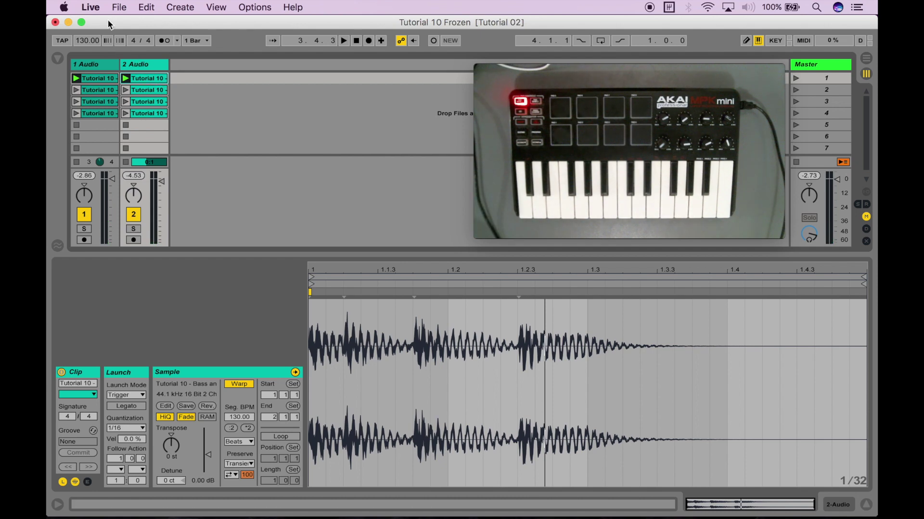
- Reopen the audio preferences to compare the available buffer sizes, and close the window
click(98, 7)
click(135, 44)
drag(371, 69, 186, 79)
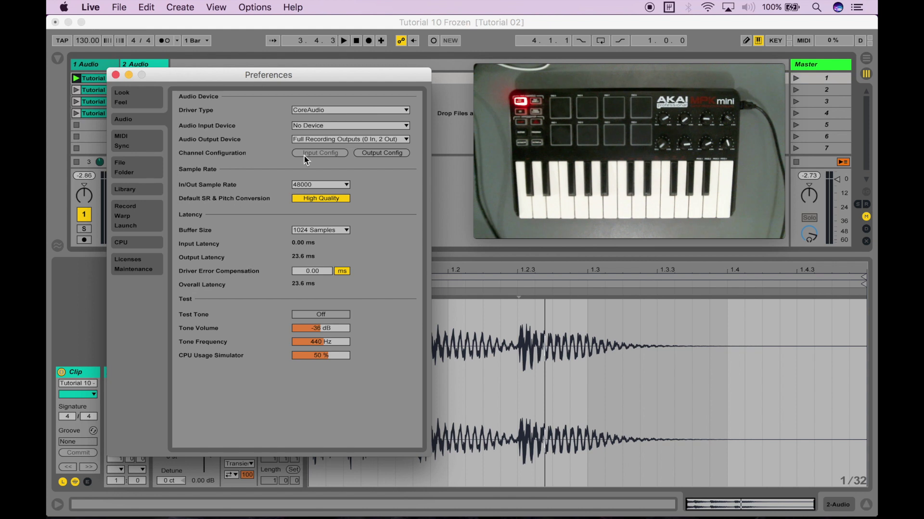
click(320, 231)
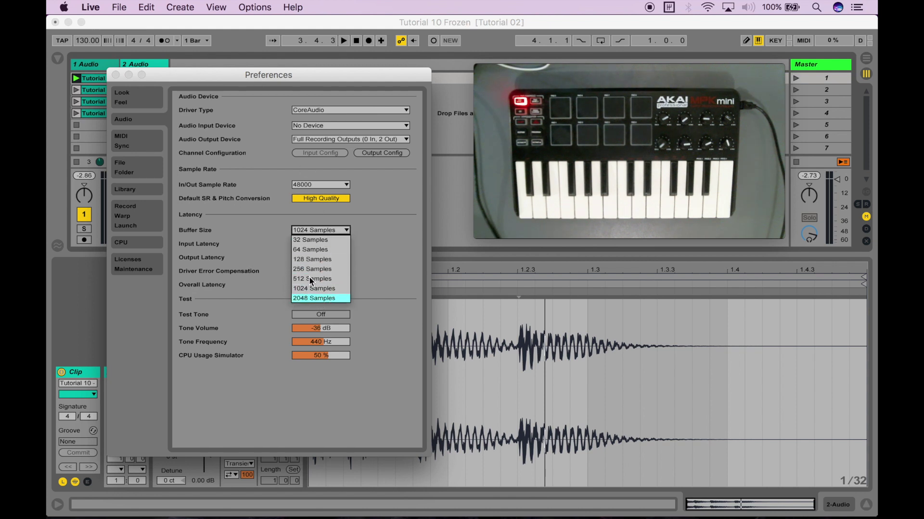
click(116, 75)
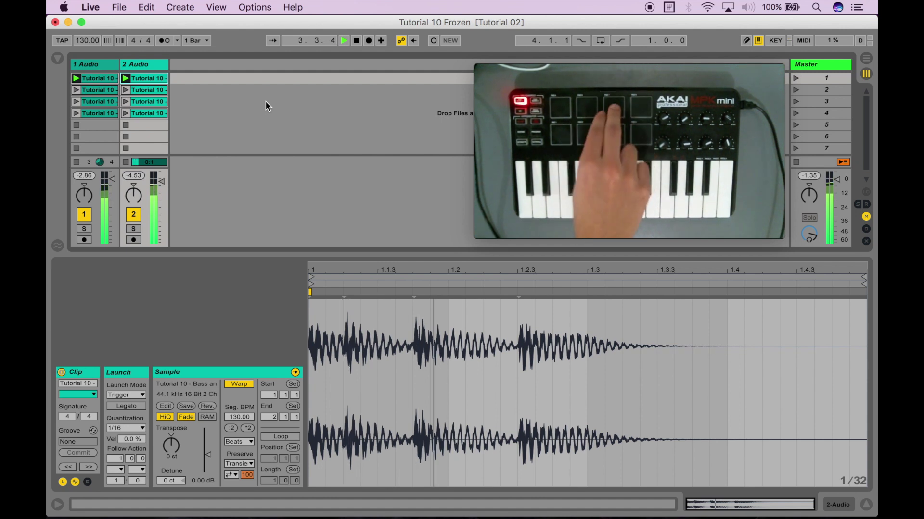
- Stop playback and stop the active clips on both 1 Audio and 2 Audio
key(space)
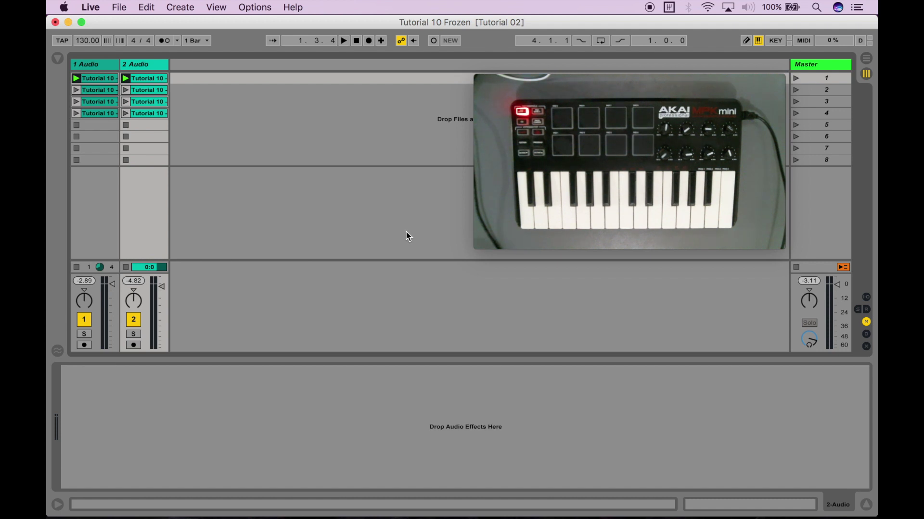
click(125, 125)
click(76, 125)
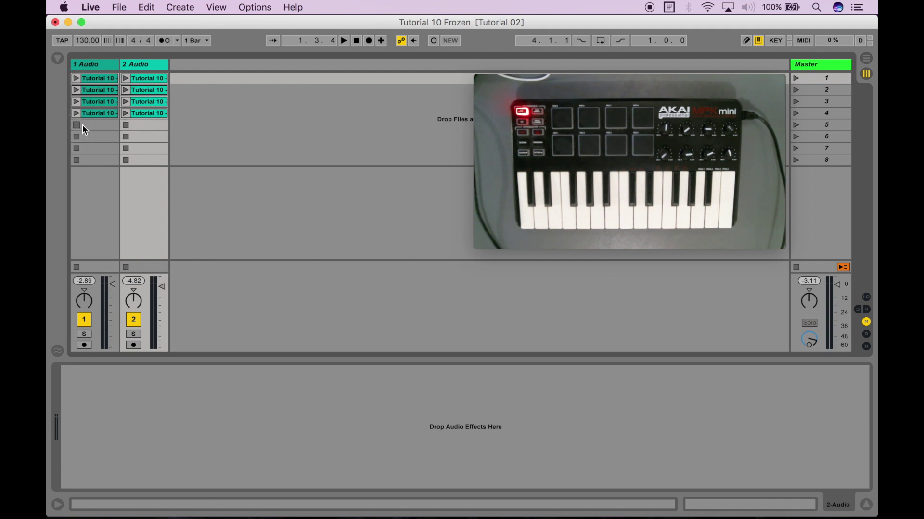
- Show the browser's audio effects and add an Auto Filter to the 2 Audio track
click(57, 58)
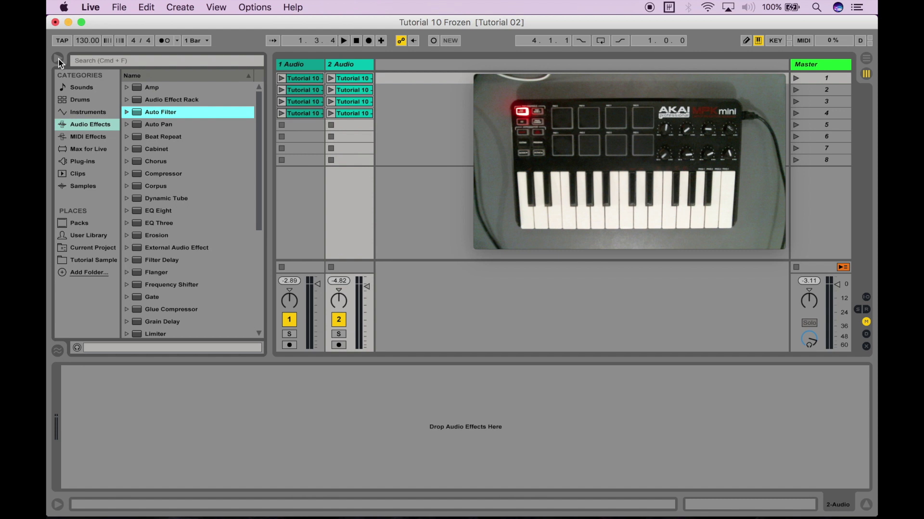
click(92, 125)
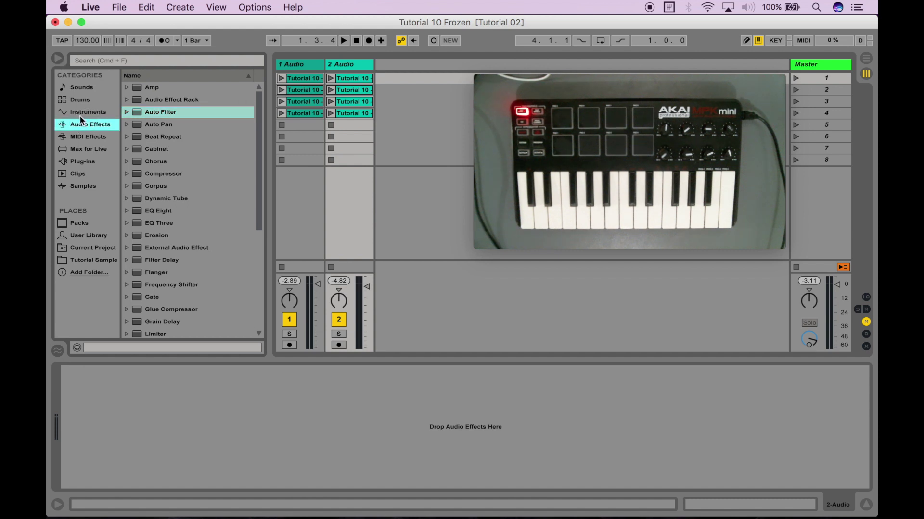
click(166, 113)
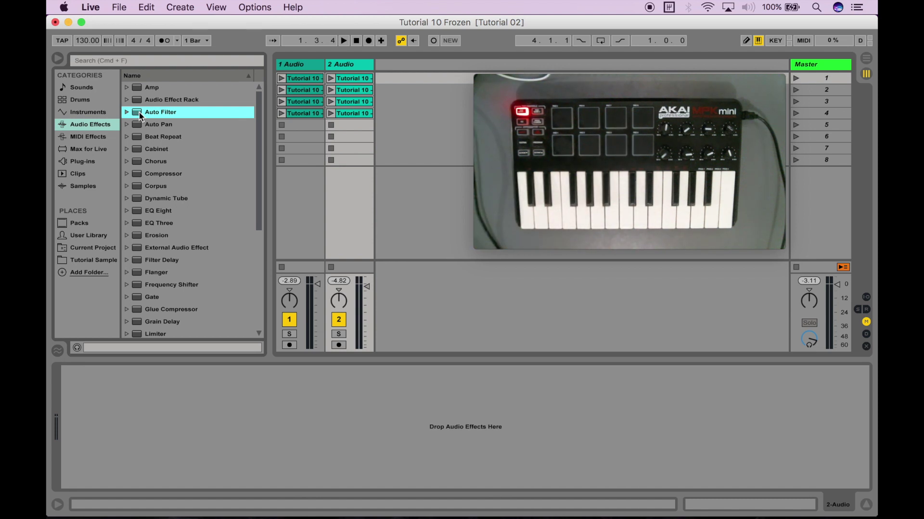
drag(140, 111, 233, 446)
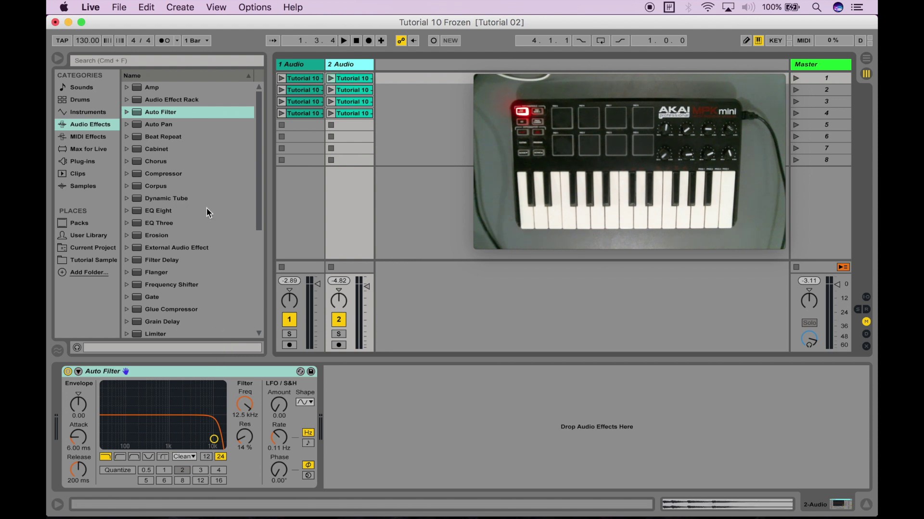
- MIDI-map the Auto Filter's frequency to the controller knob sending CC 1, and leave mapping mode
click(804, 40)
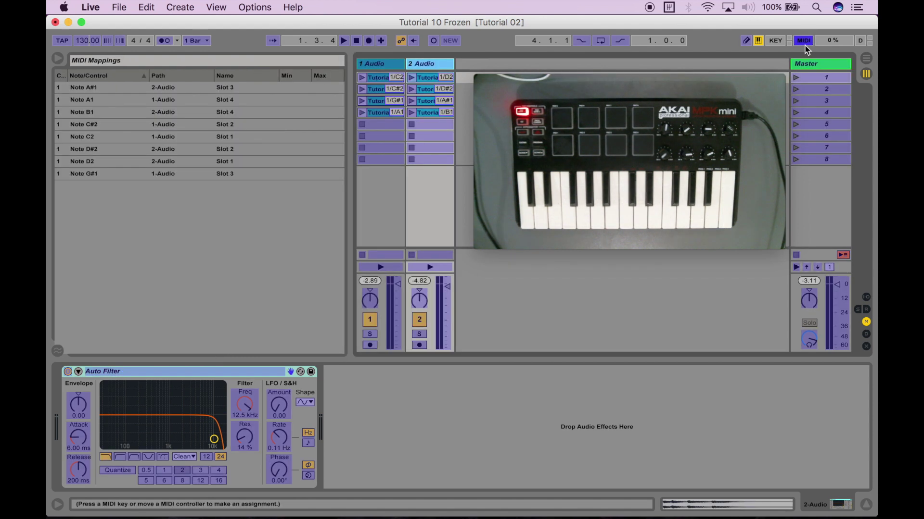
click(245, 410)
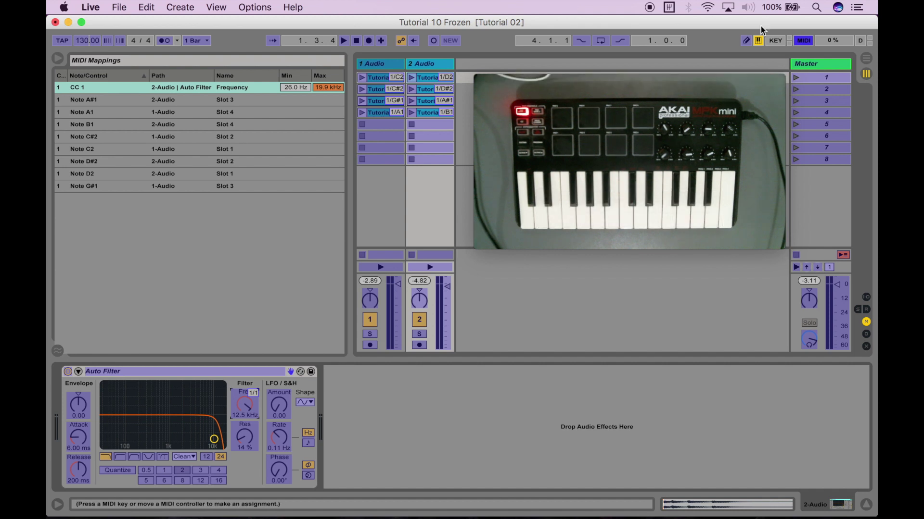
click(803, 41)
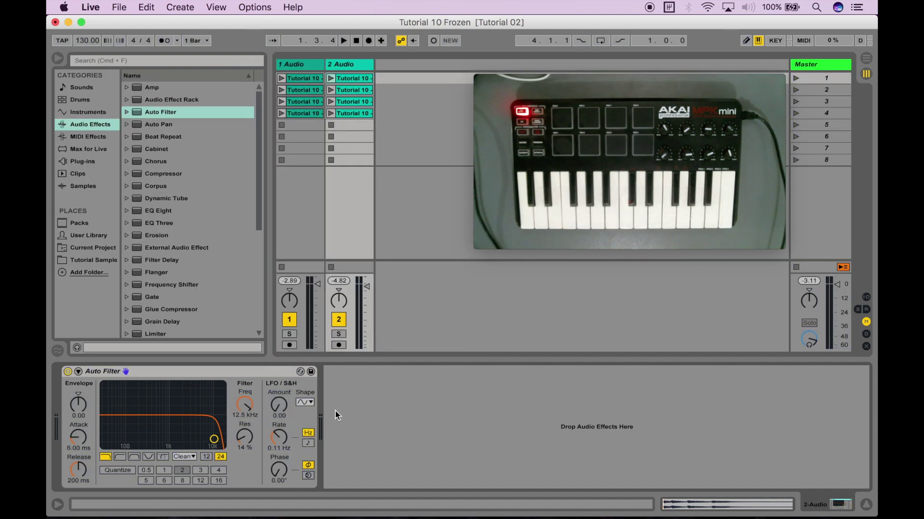
- Set the Auto Filter's LFO to a descending sawtooth shape, sync its rate to the beat at 1/16, and raise the amount to 28.3
click(305, 407)
click(305, 451)
click(308, 443)
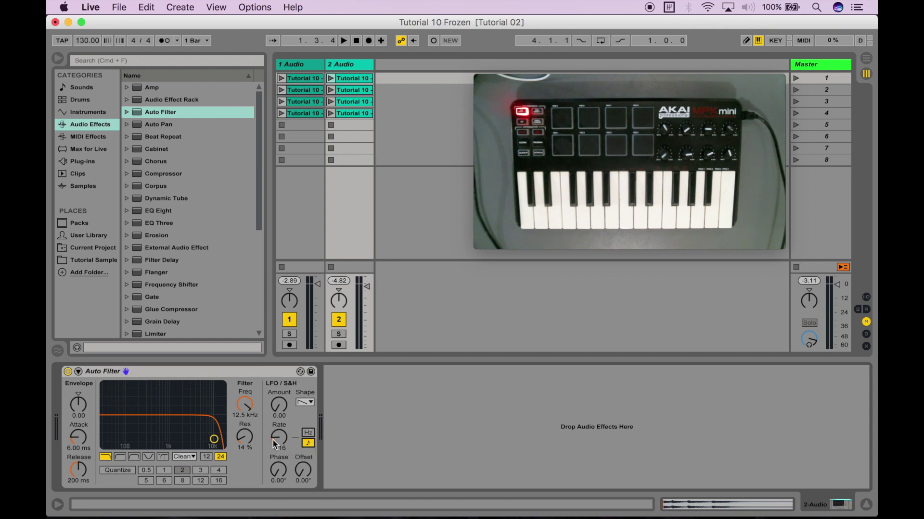
mouse_move(279, 405)
mouse_down()
mouse_move(279, 392)
mouse_move(279, 408)
mouse_up()
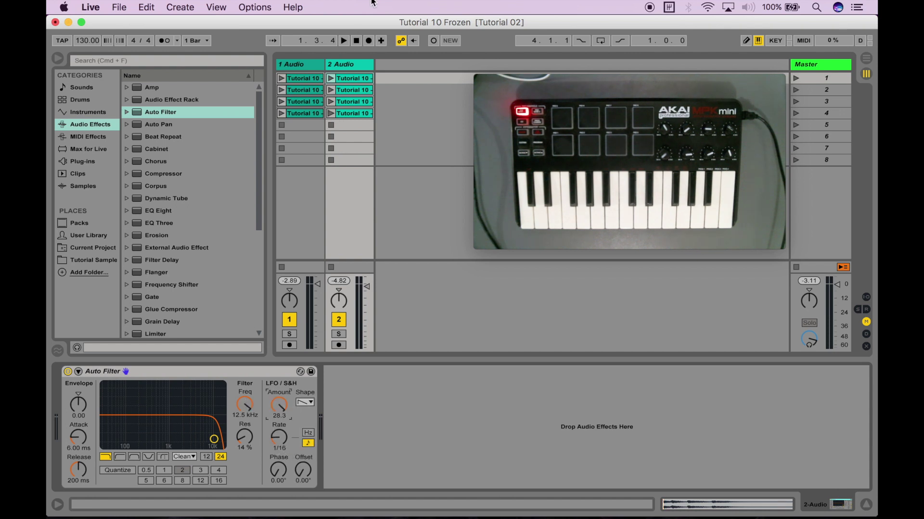
- Launch the first clip in 2 Audio to test the filter with the mapped knob, and stop playback
click(332, 79)
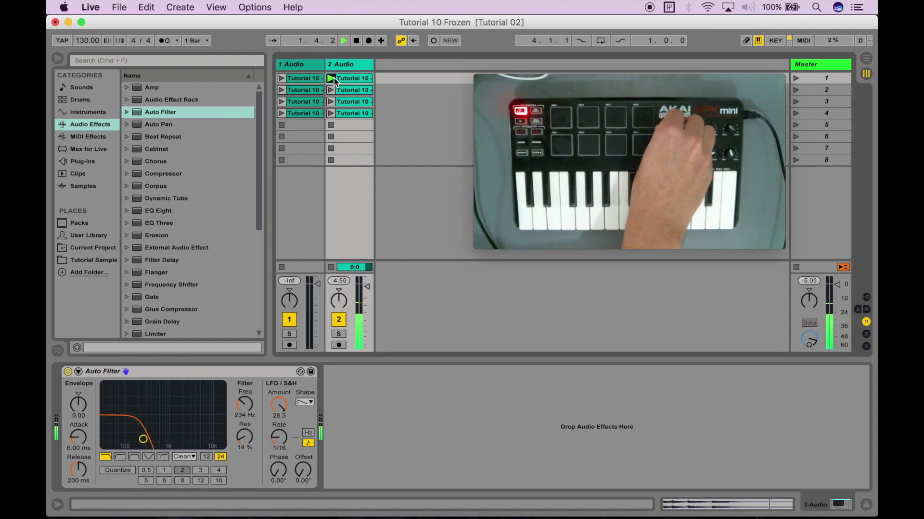
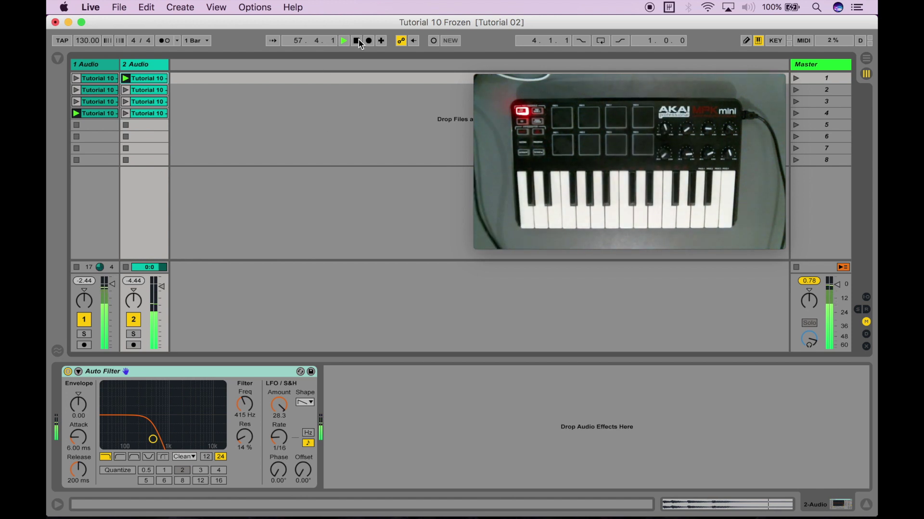
click(358, 41)
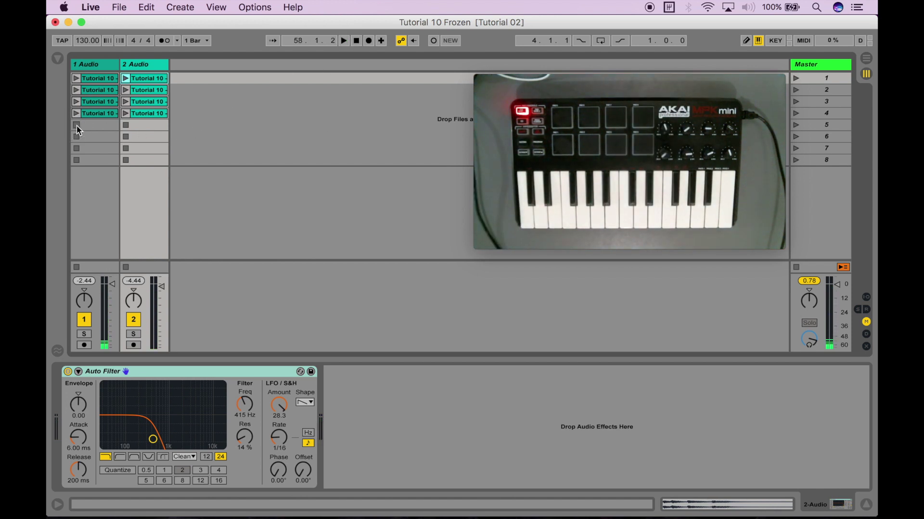